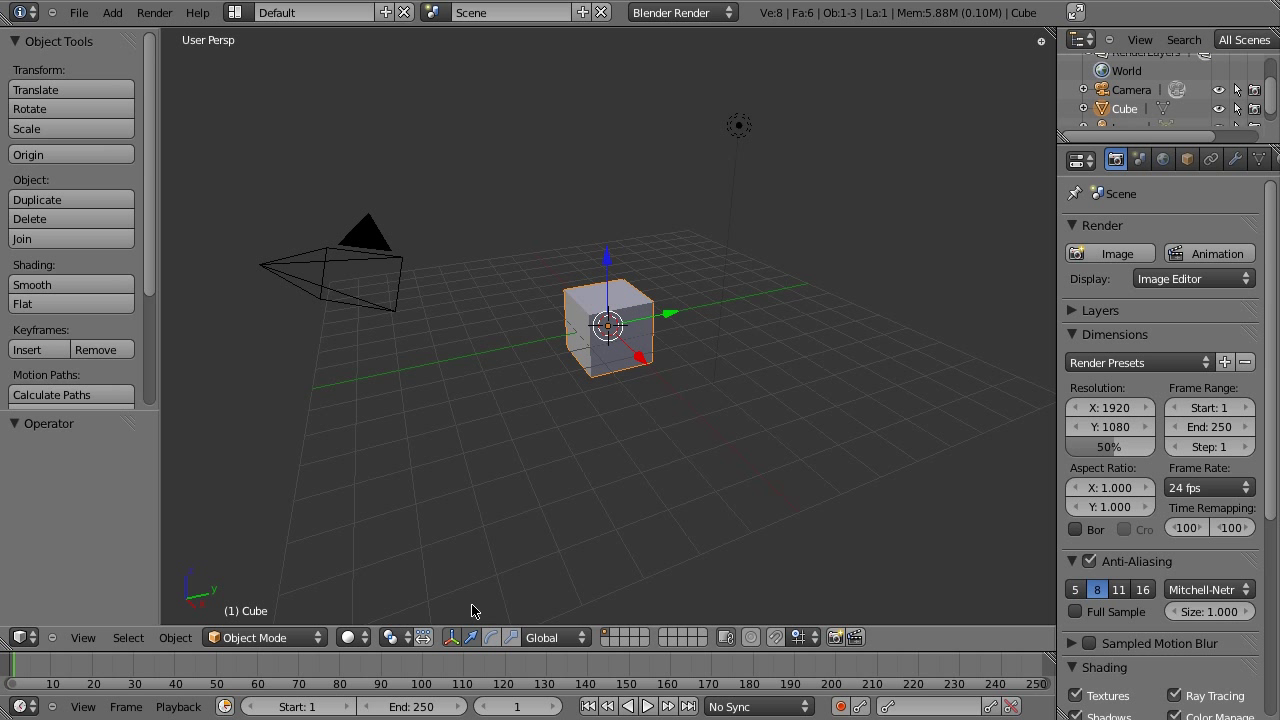
Turn off the 3D transform manipulator in the viewport
left_click(452, 637)
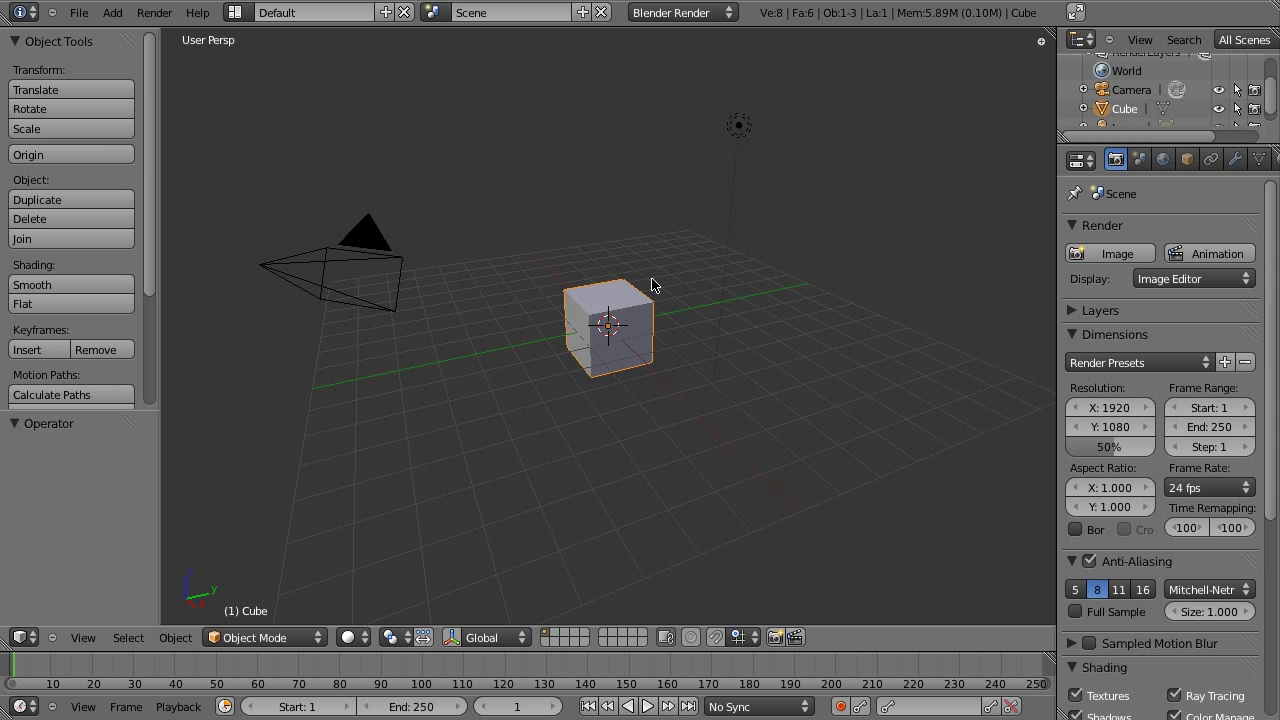
key("shift+space")
key("shift+space")
key("ctrl+space")
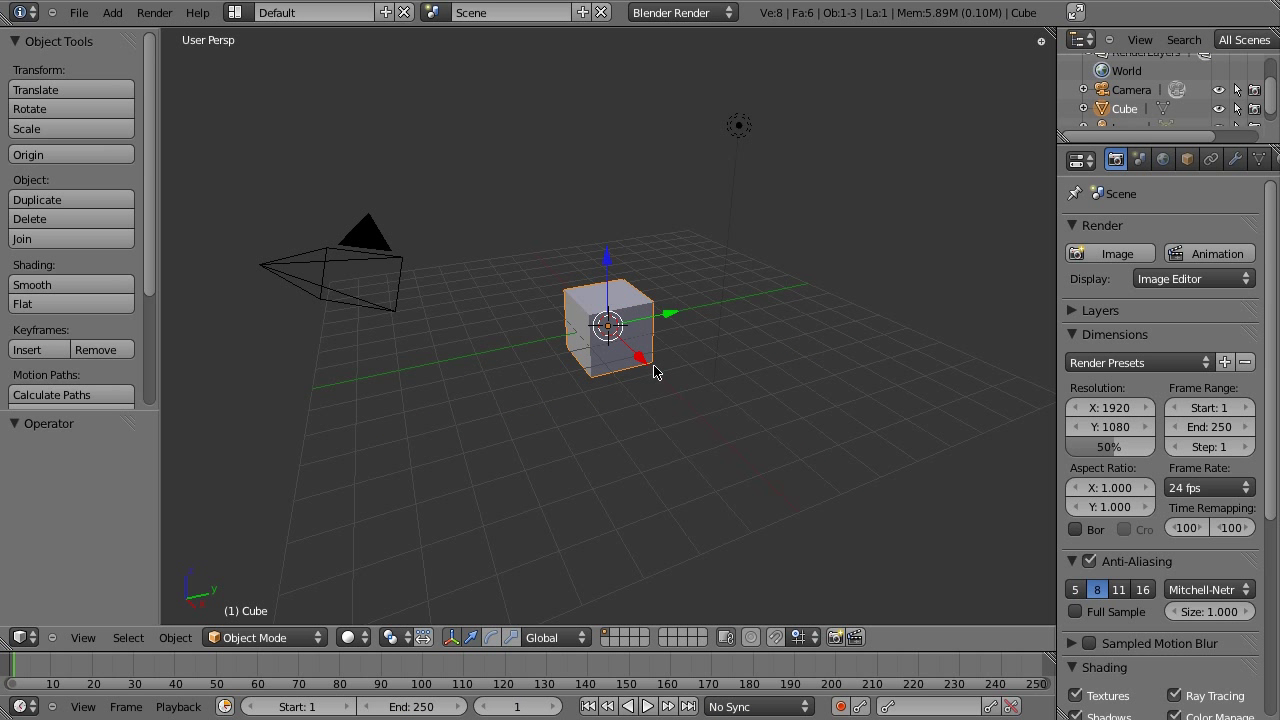
key("ctrl+space")
key("ctrl+space")
key("ctrl+space")
key("ctrl+space")
left_click(452, 637)
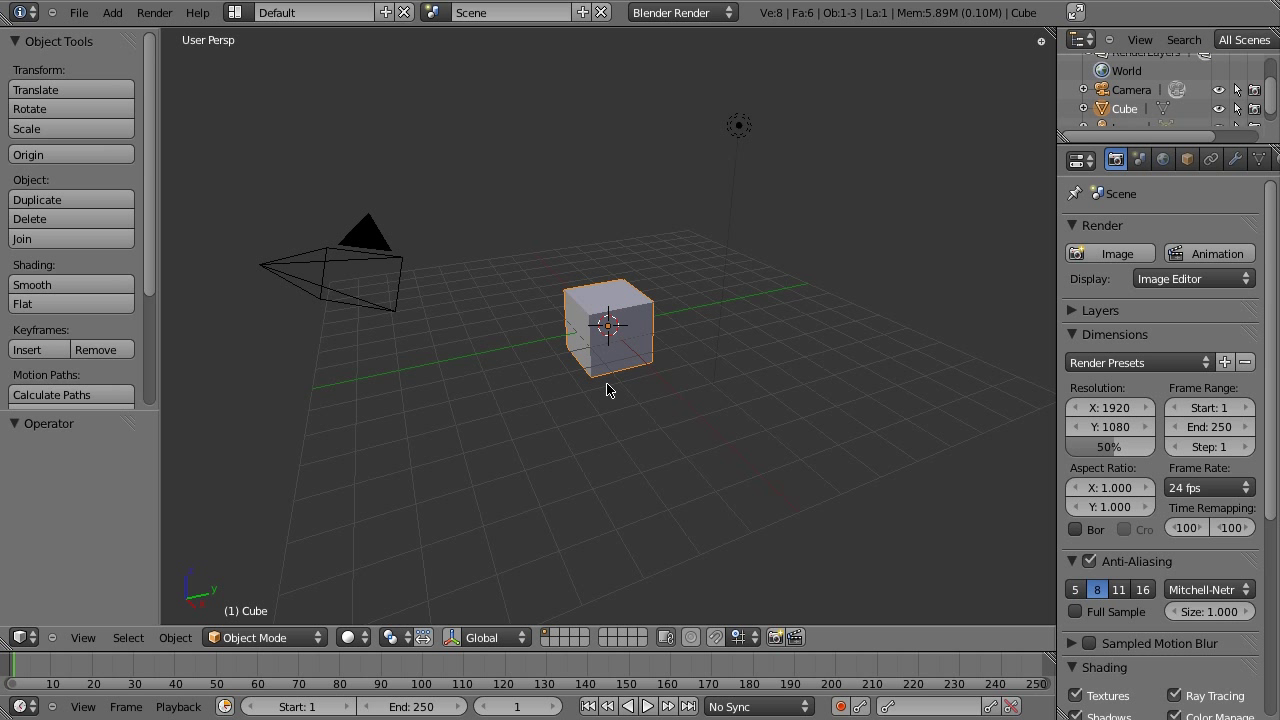
Enter Edit Mode on the cube and look at it from the right-side view
key("Tab")
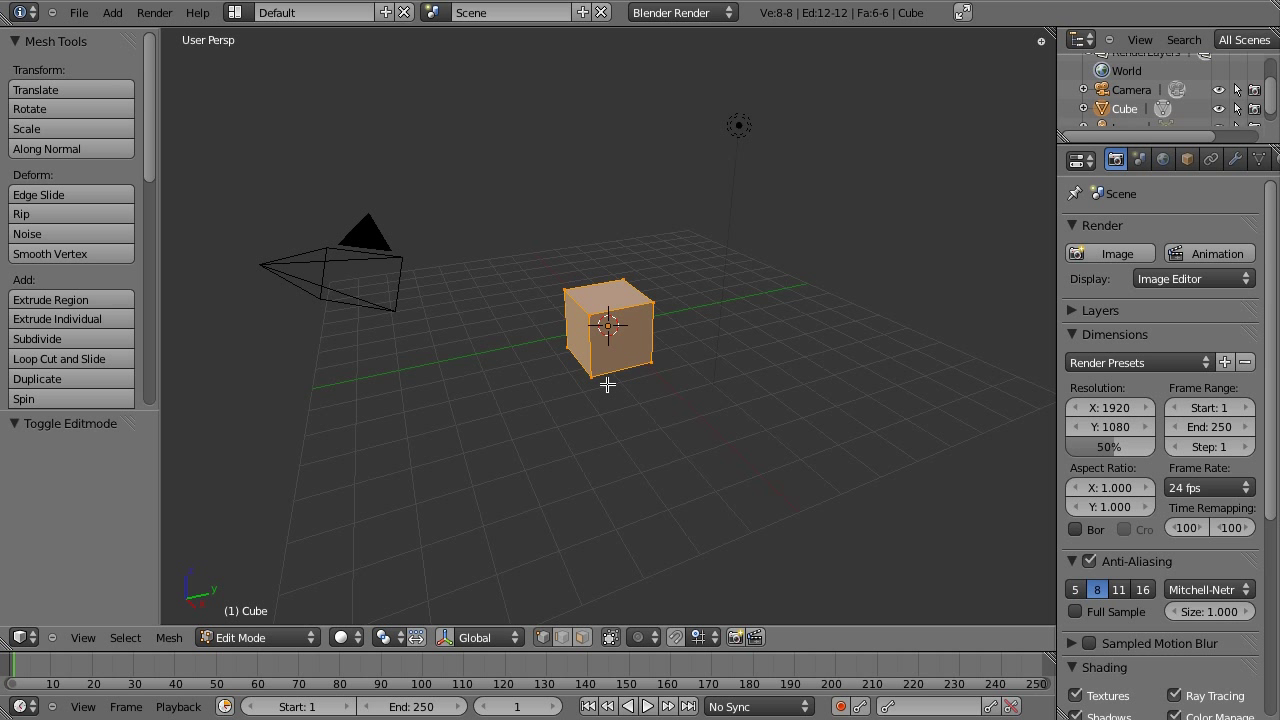
key("KP_3")
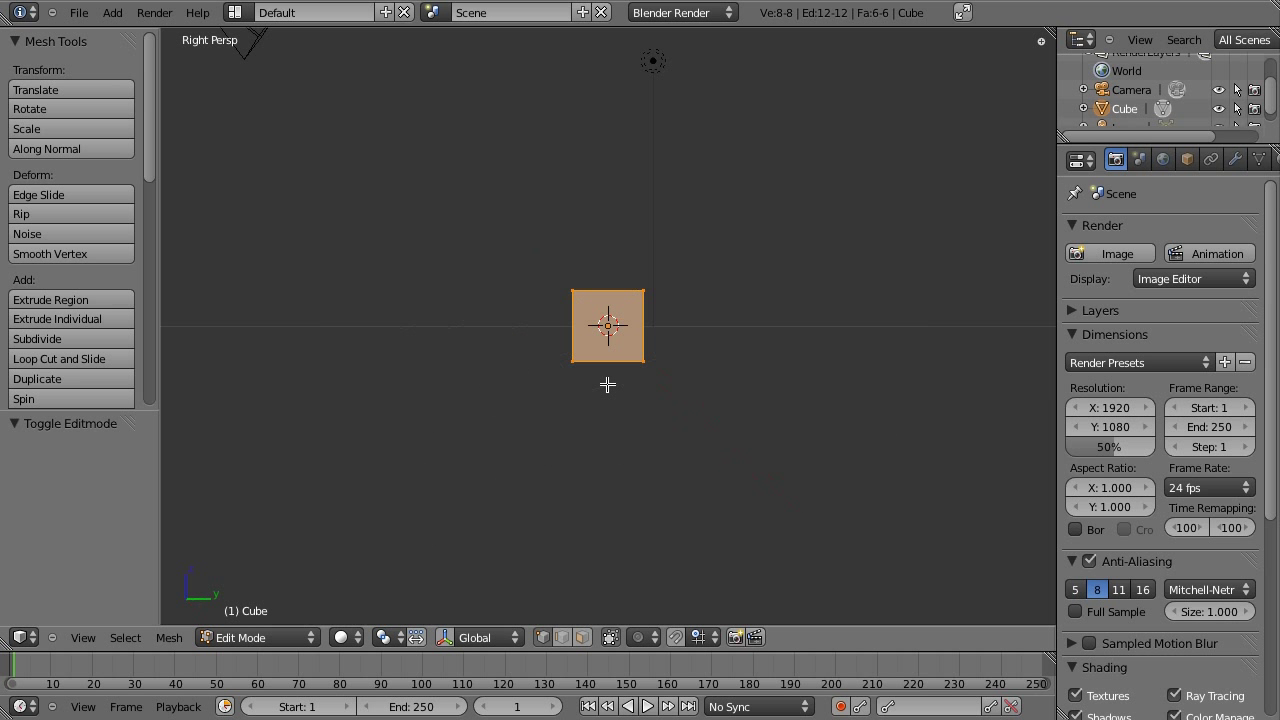
key("KP_5")
key("KP_5")
scroll(566, 305, "up", 3)
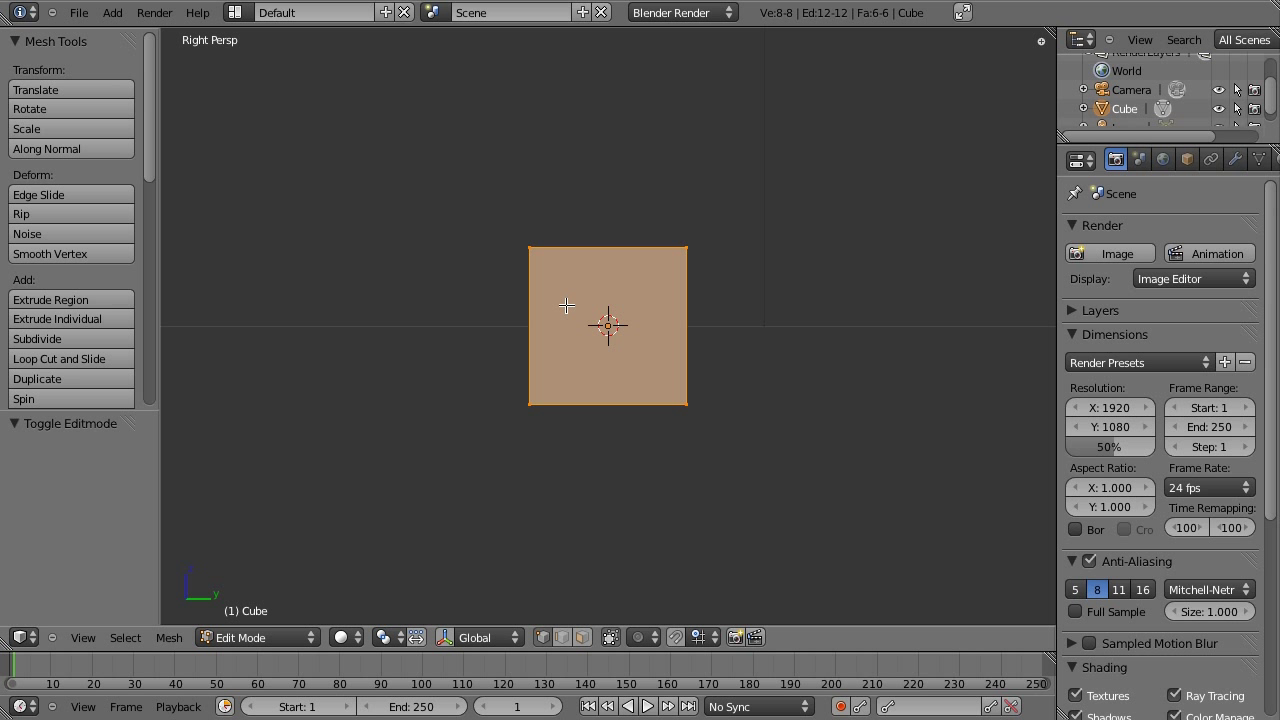
left_click(86, 640)
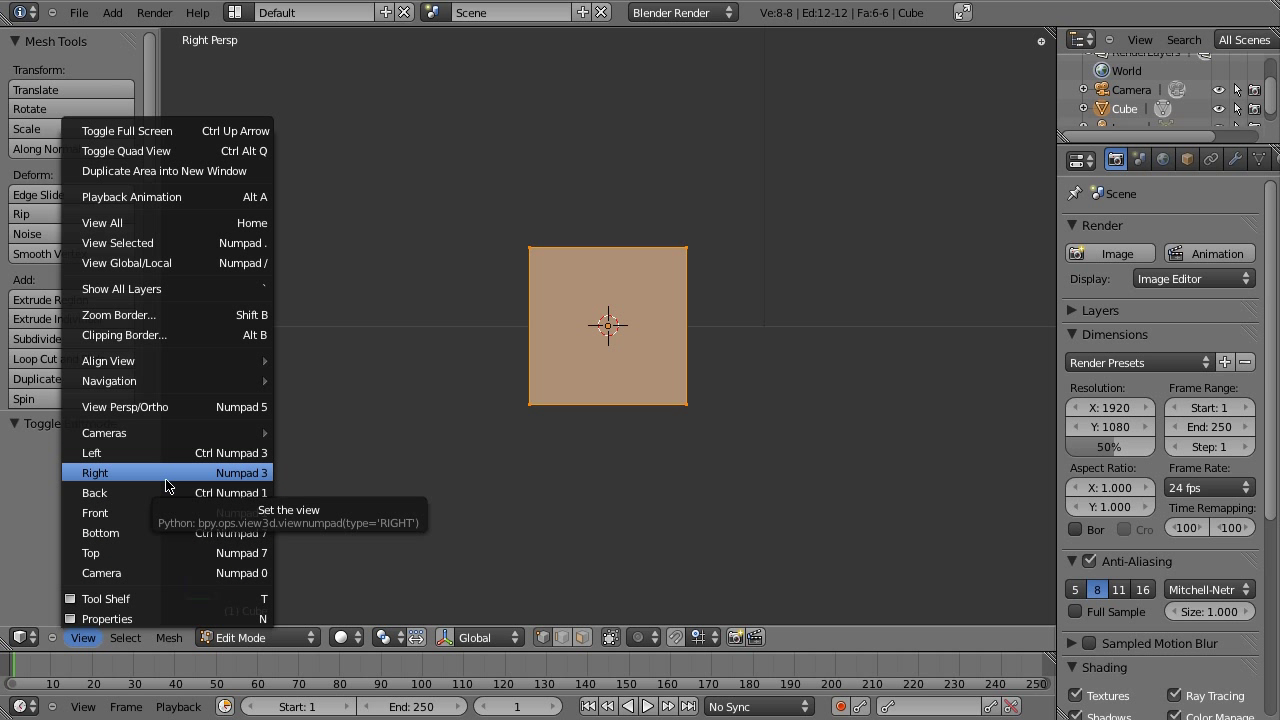
left_click(213, 473)
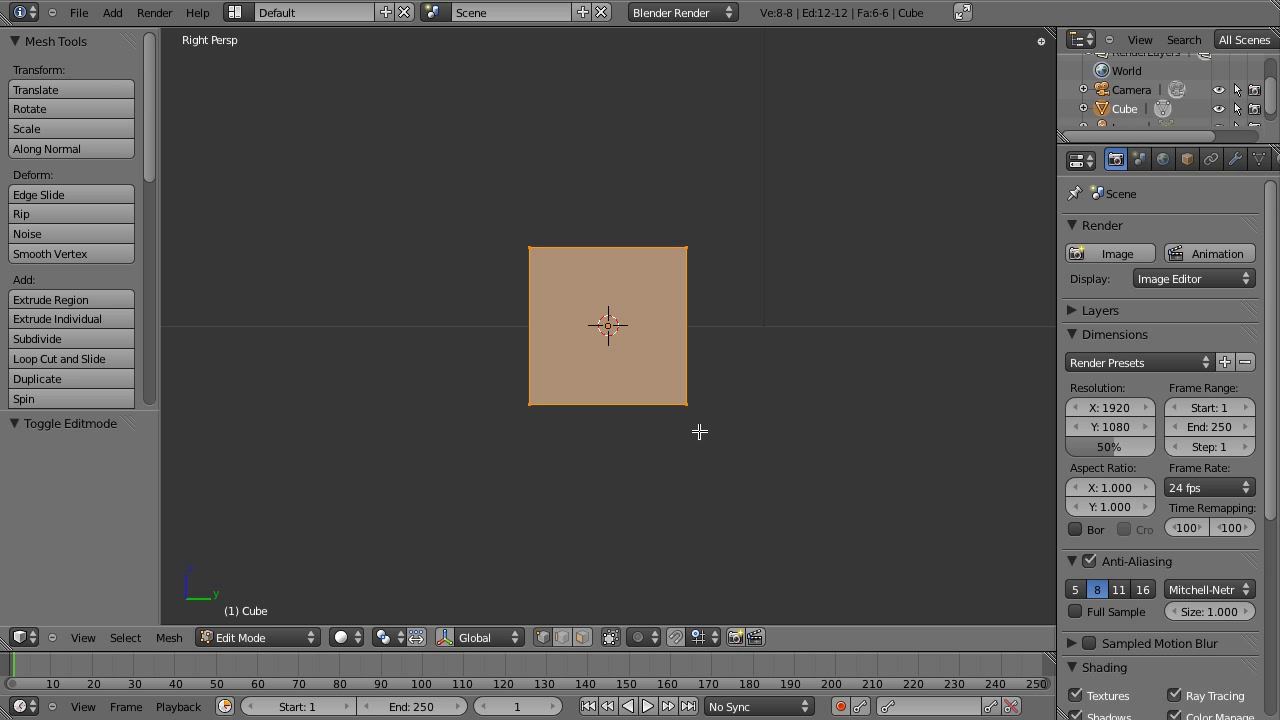
Move the entire cube mesh 1 unit up along the global Z axis
key("e")
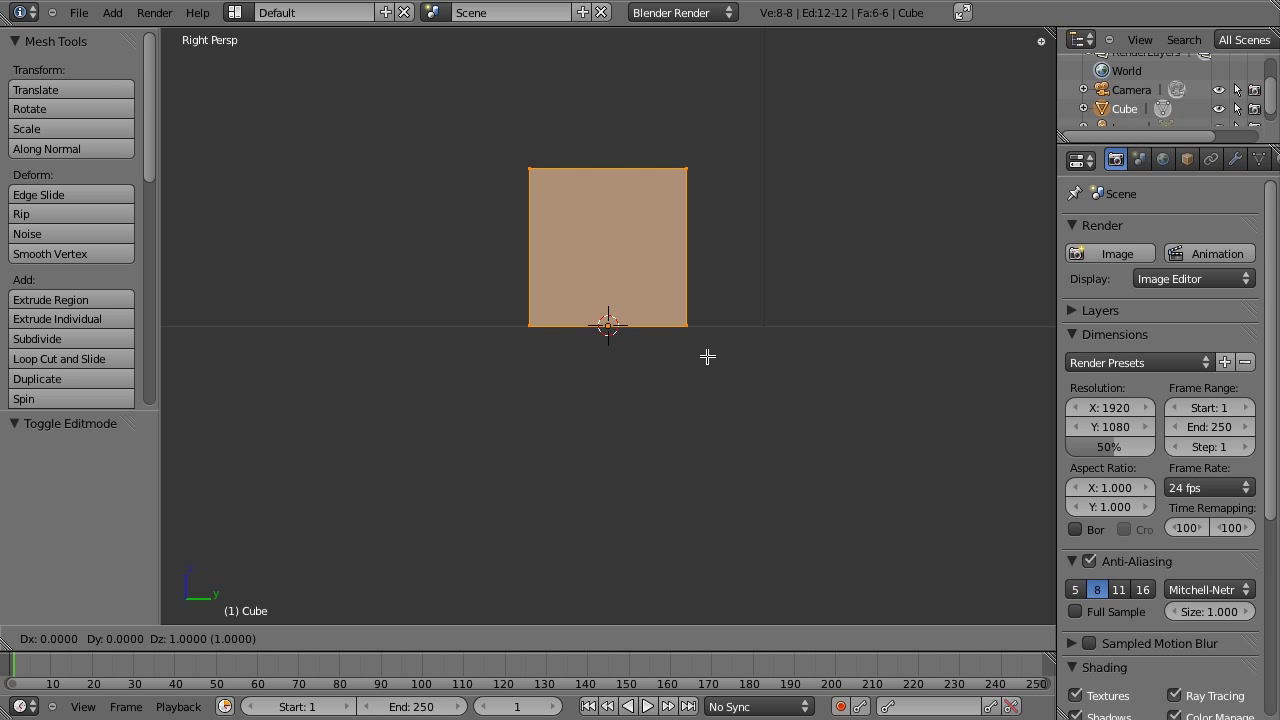
left_click(705, 415)
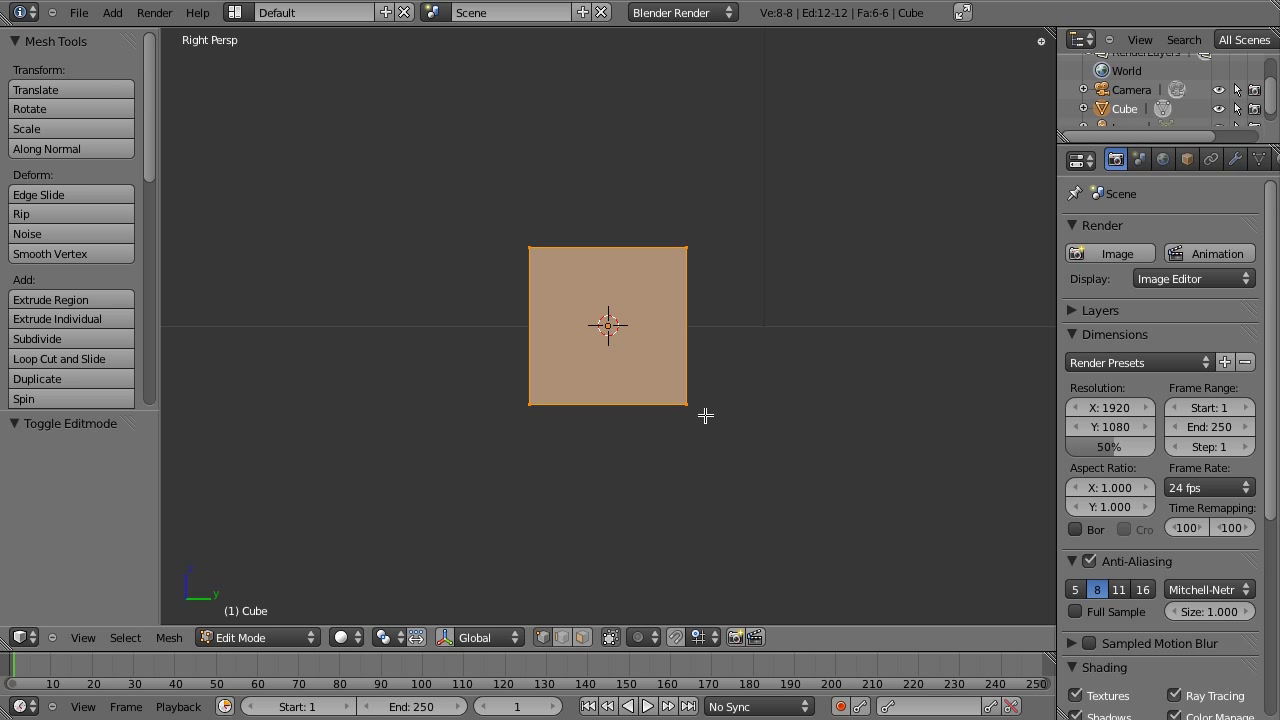
key("g")
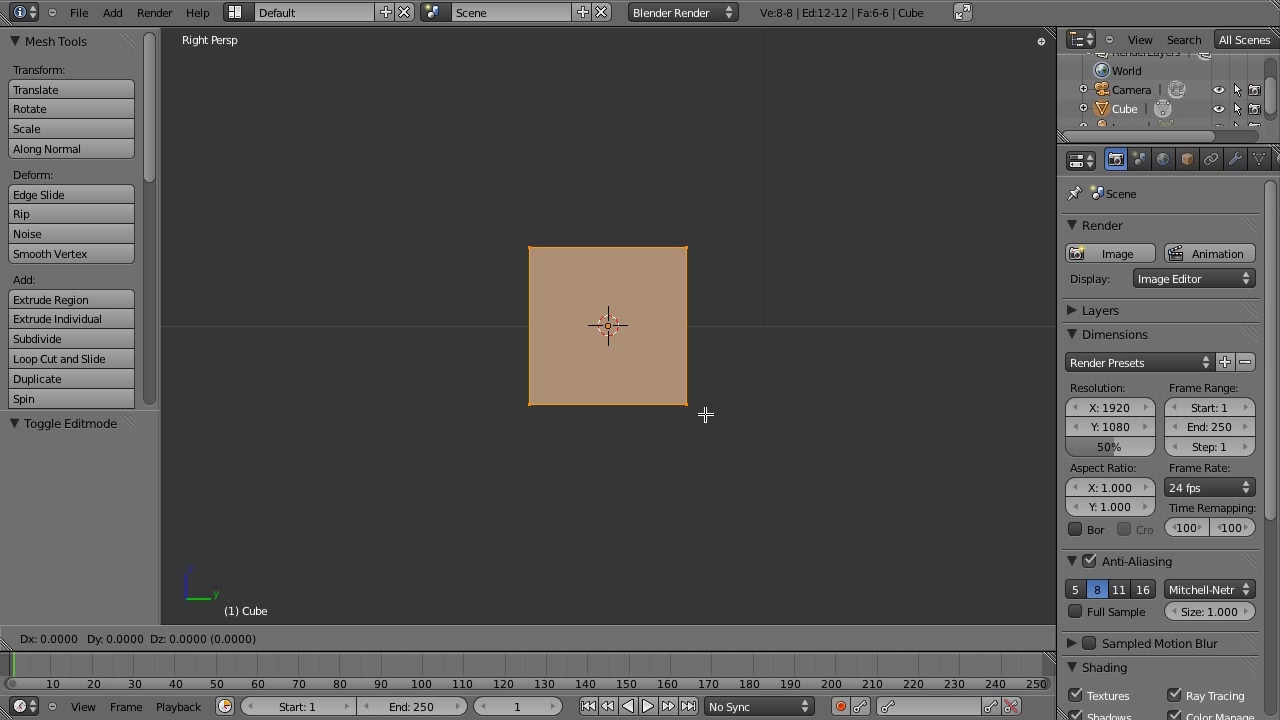
key("z")
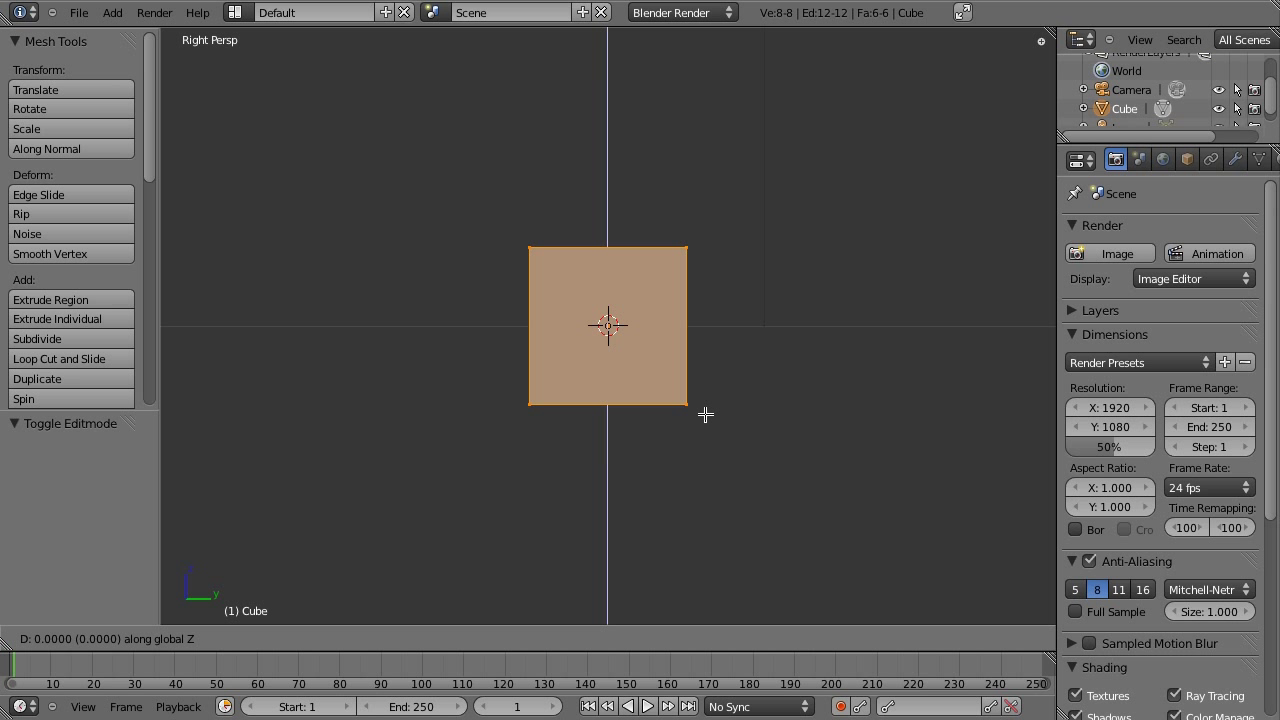
type("1")
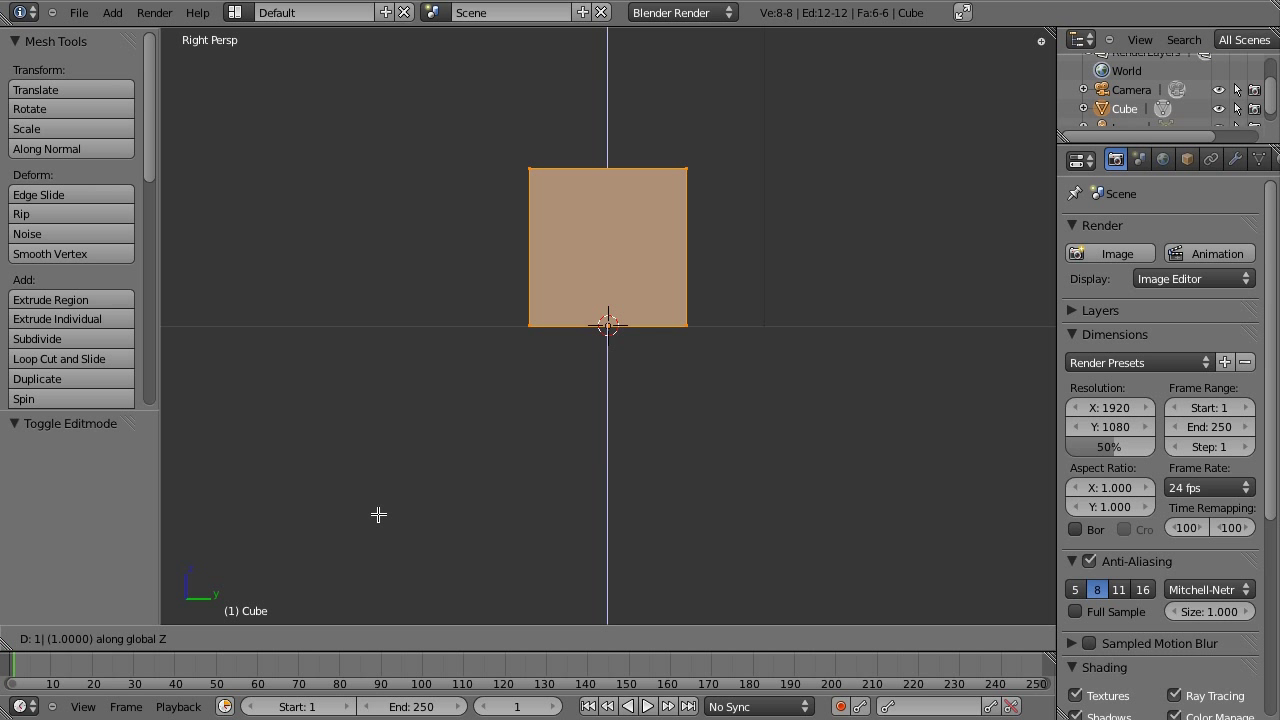
key("Return")
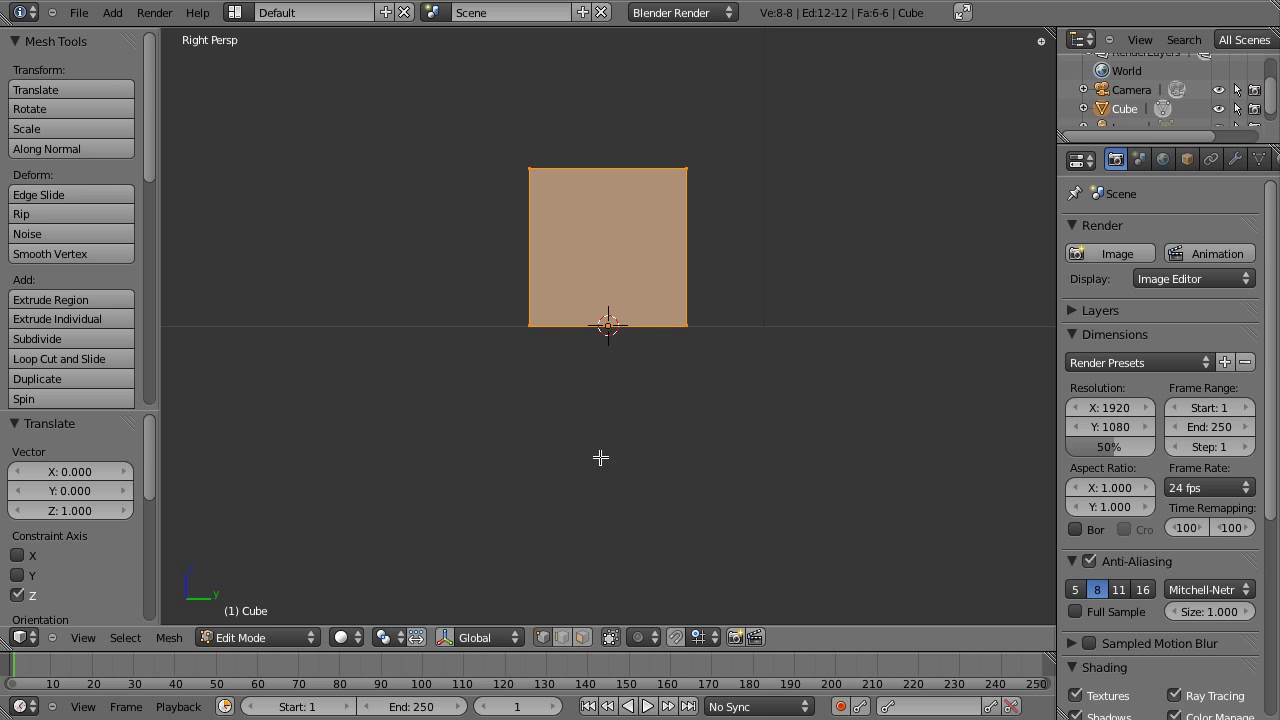
Set the mesh selection mode to Face
middle_click_drag(522, 292, 671, 426)
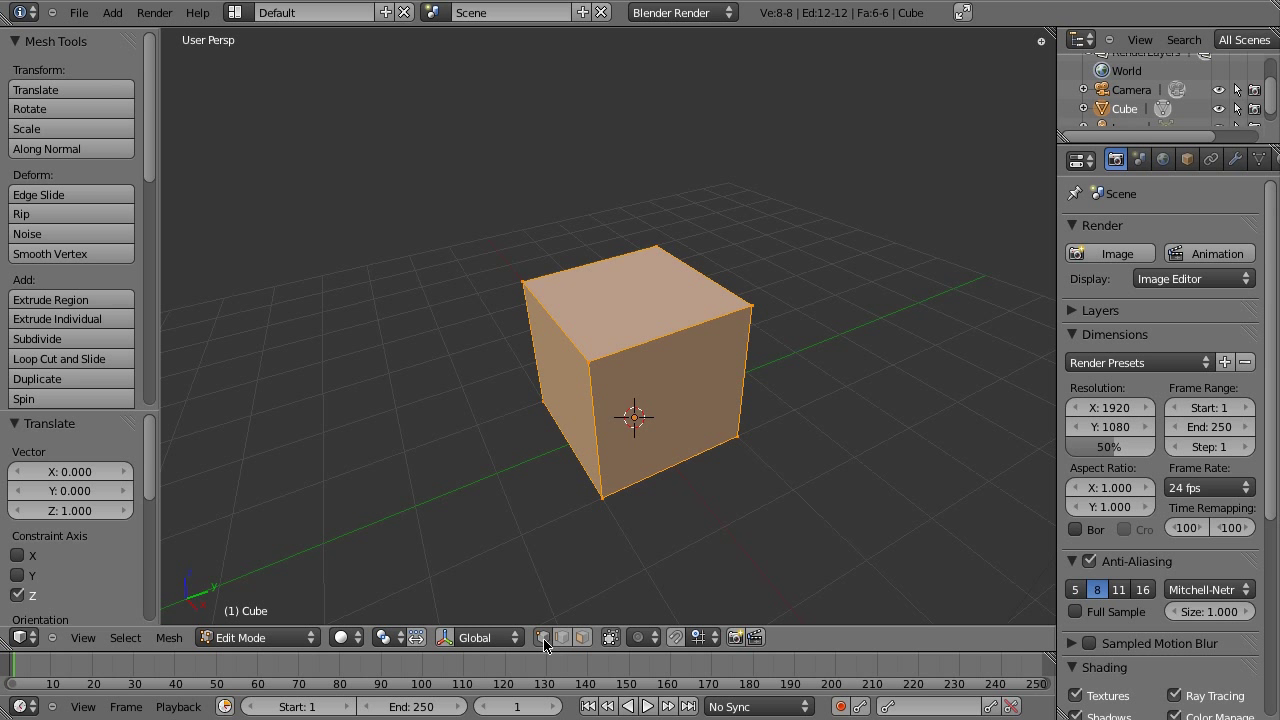
left_click(583, 637)
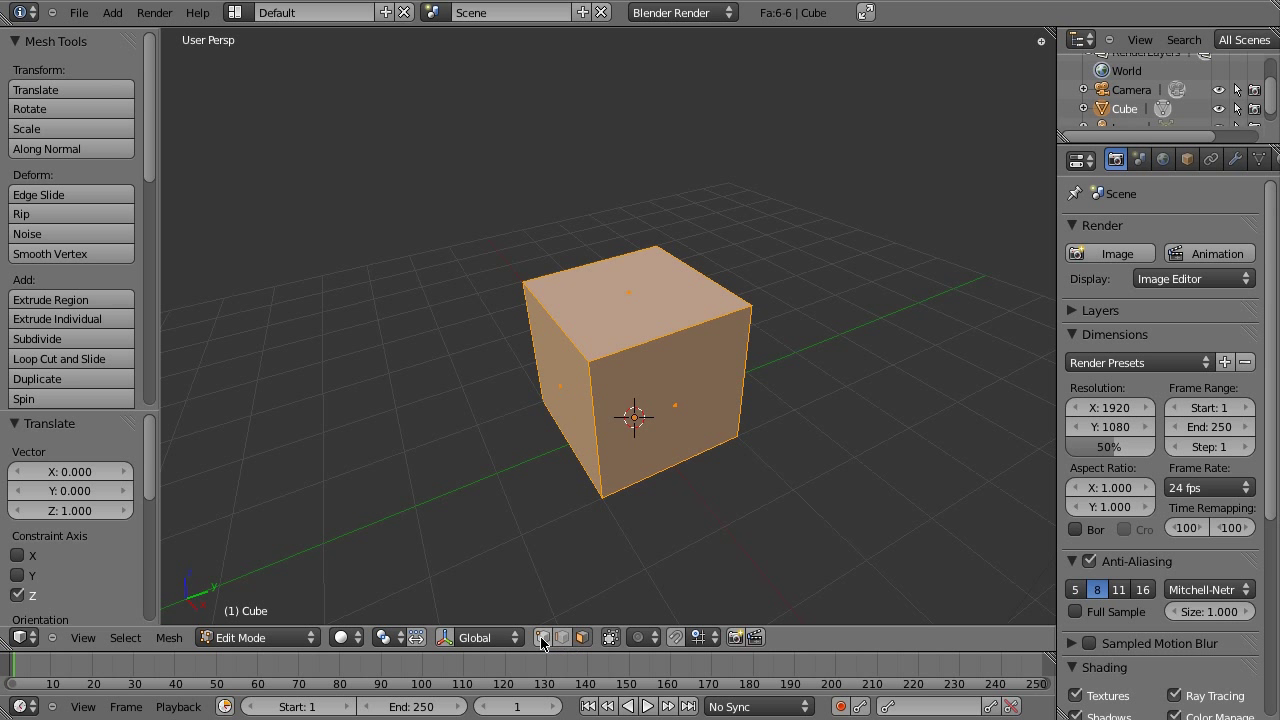
left_click(541, 639)
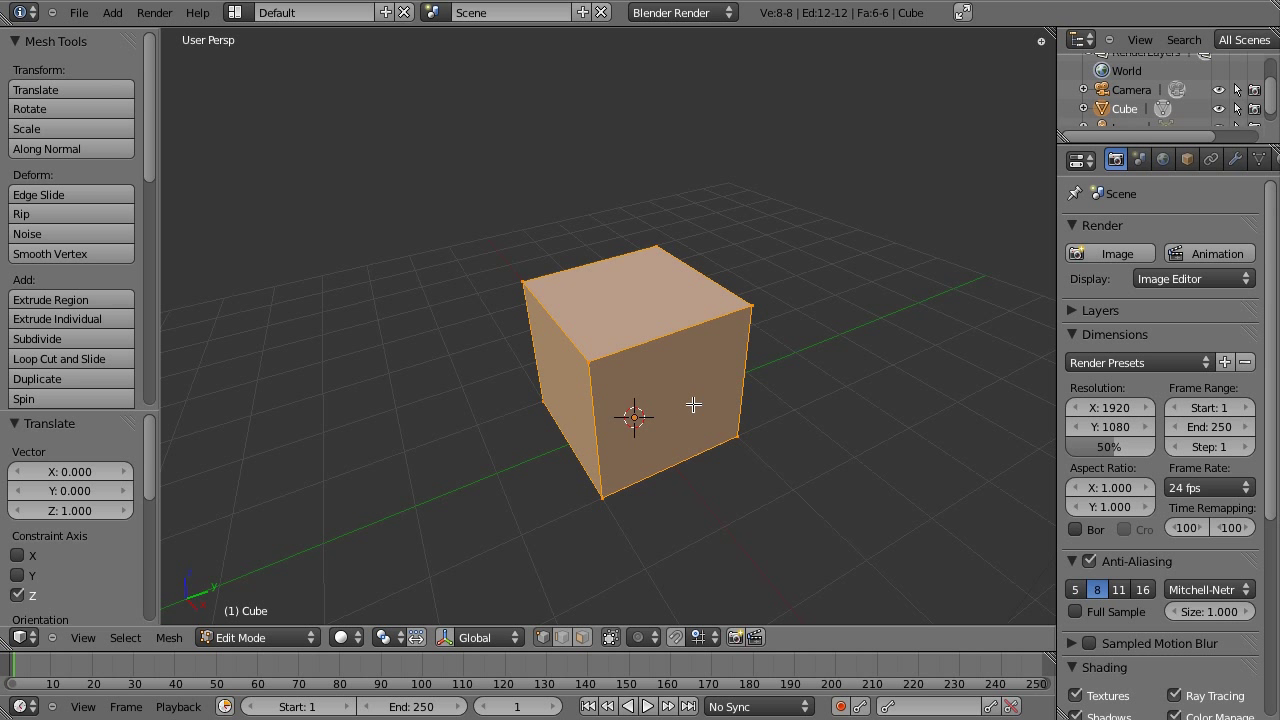
key("ctrl+Tab")
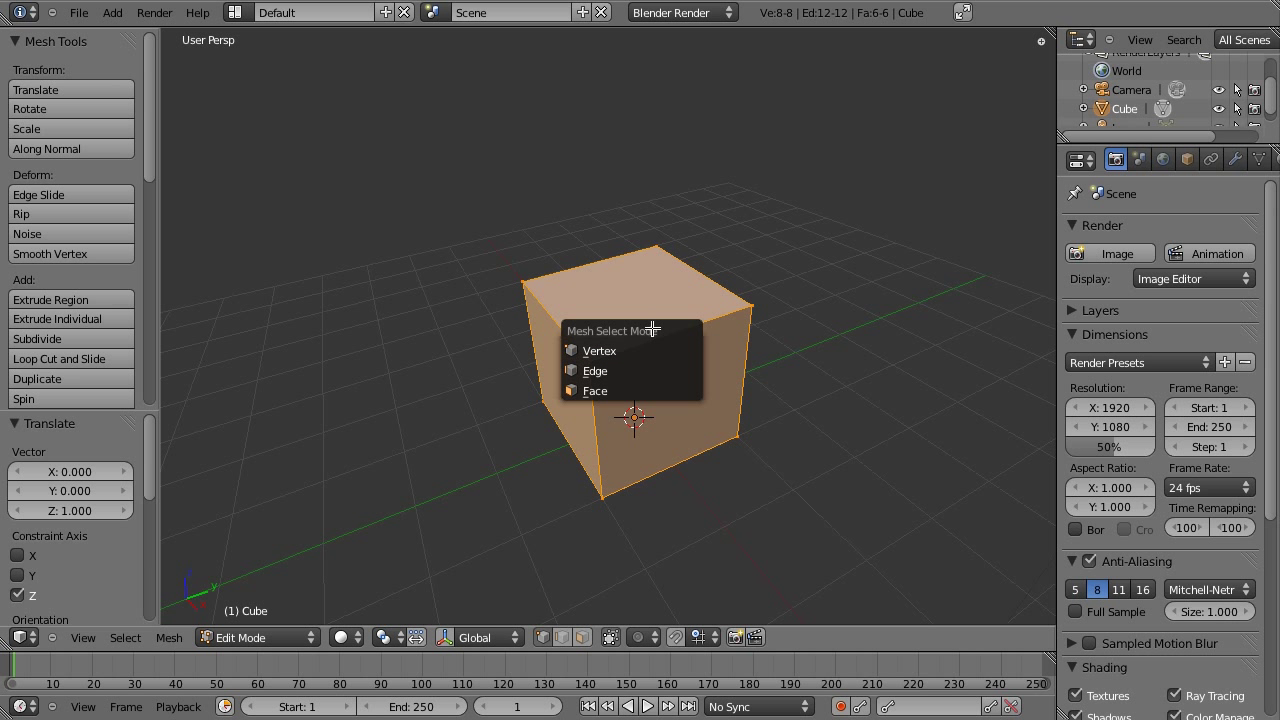
left_click(622, 390)
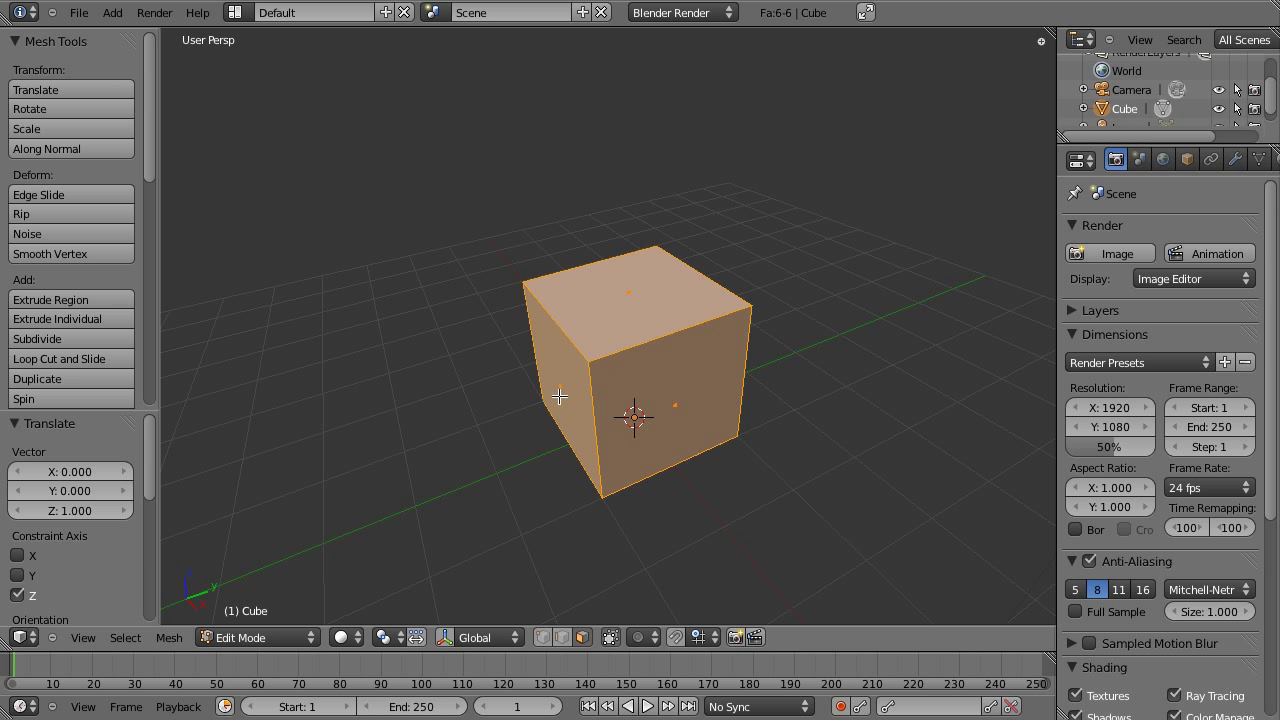
Delete the vertices of the cube's top face, keeping only the bottom face
right_click(624, 296)
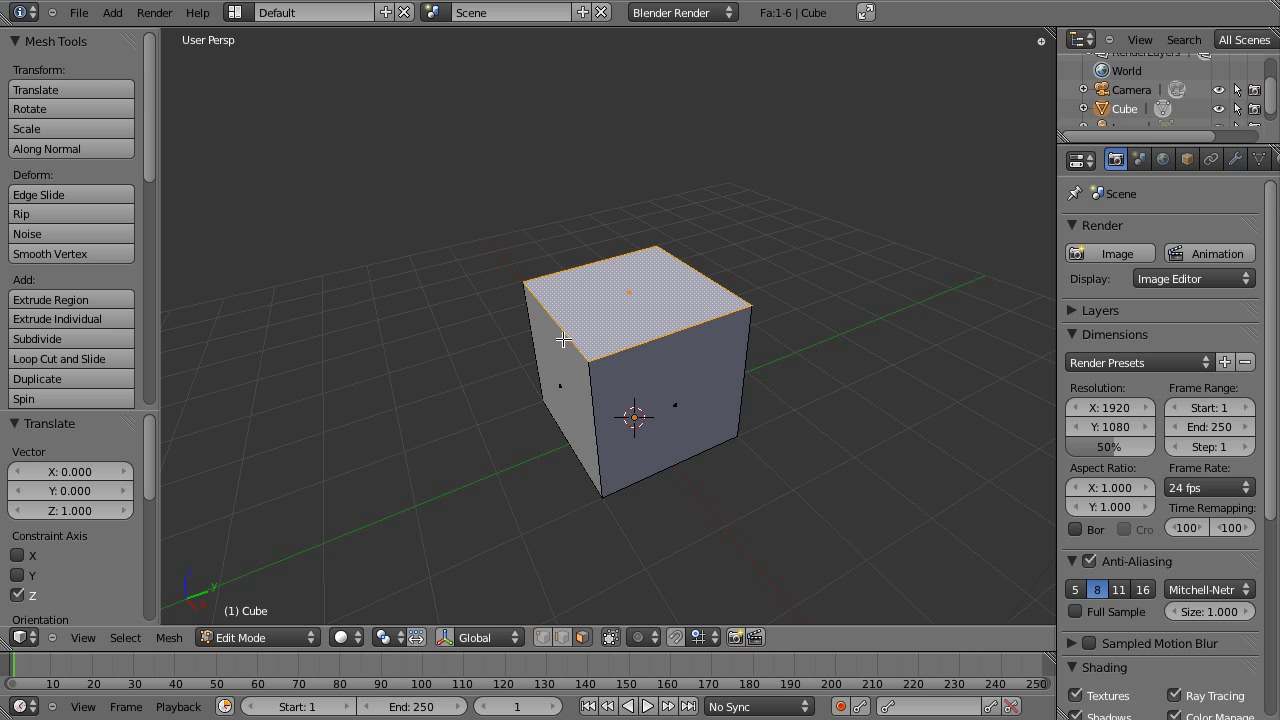
key("x")
key("x")
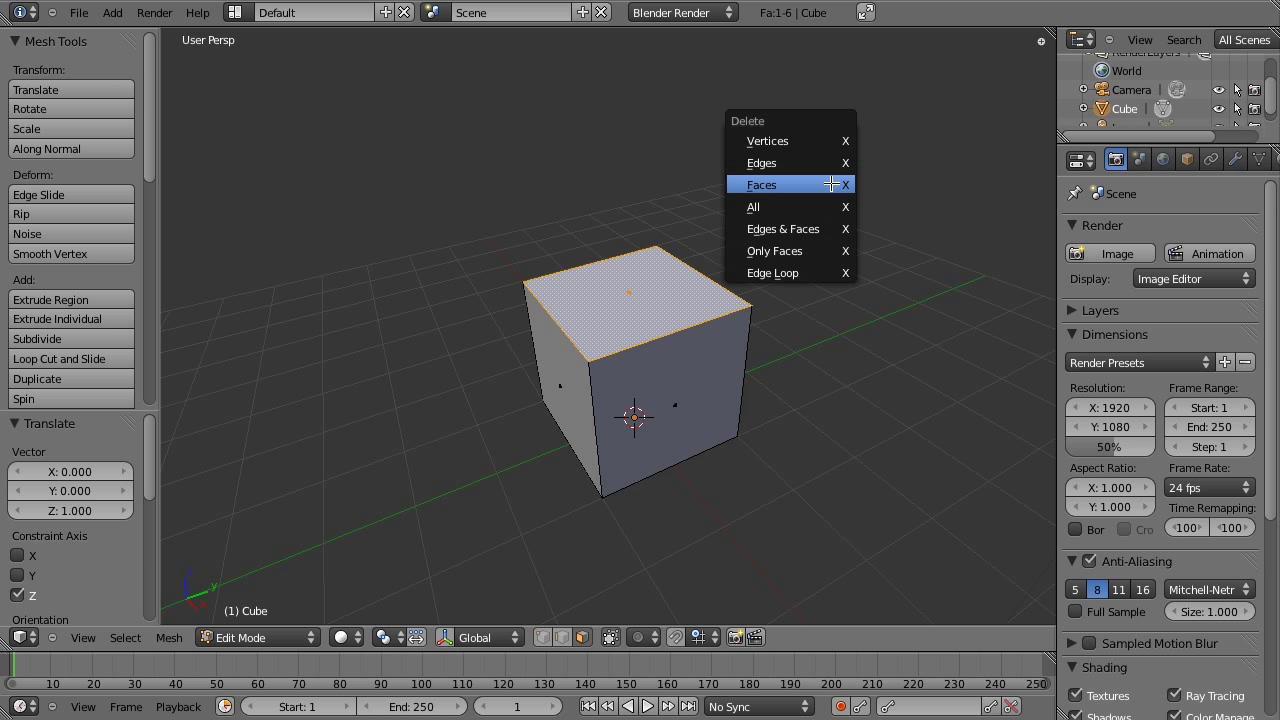
left_click(820, 143)
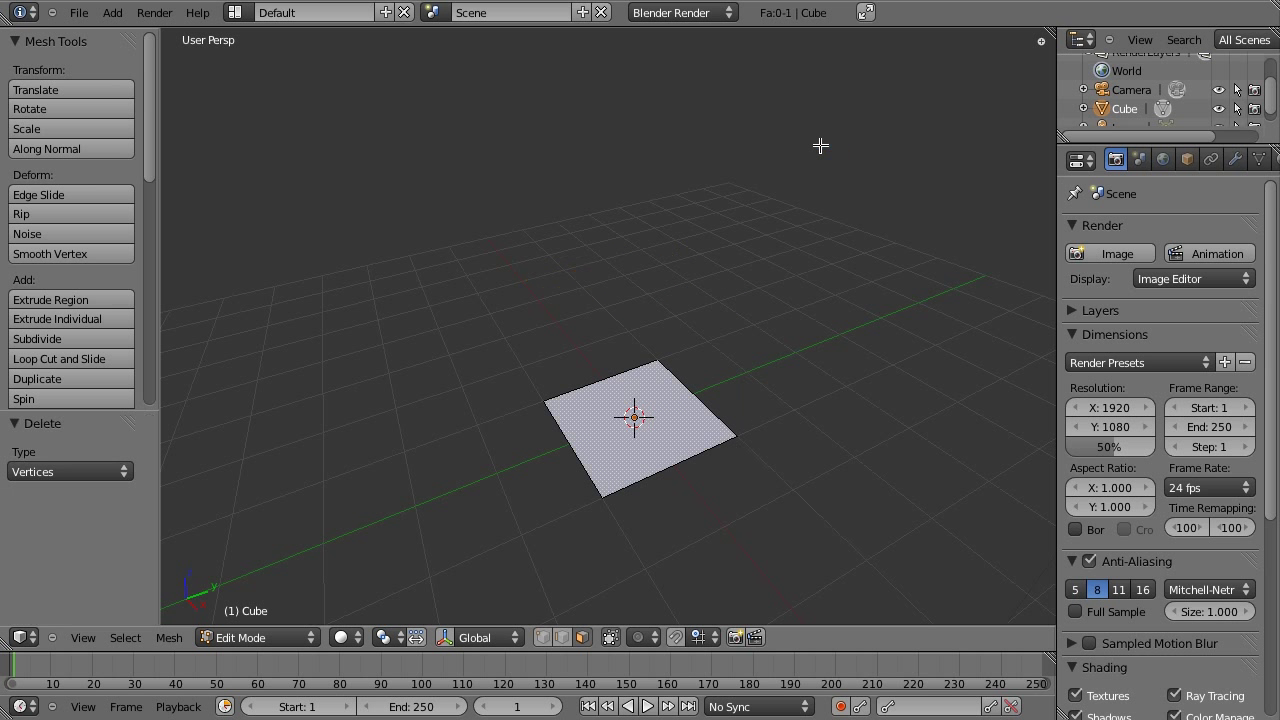
Select the remaining bottom face and subdivide it
middle_click_drag(483, 358, 531, 277)
right_click(618, 424)
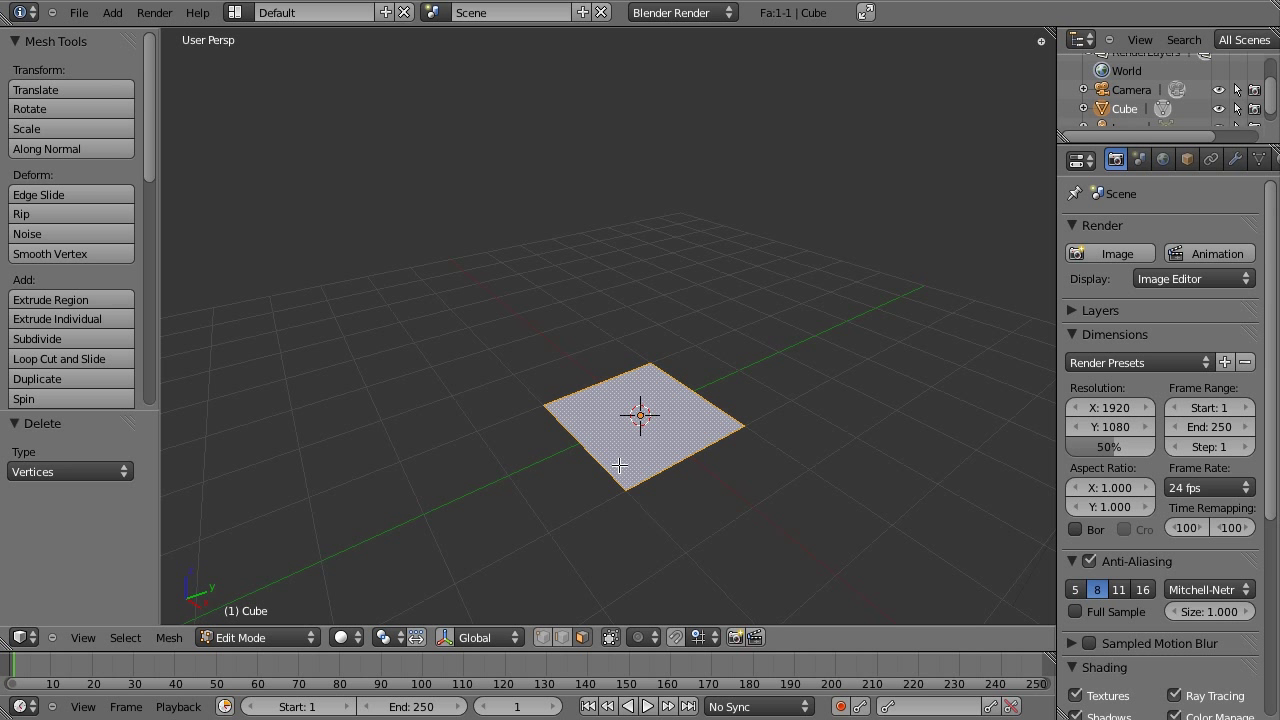
key("a")
key("a")
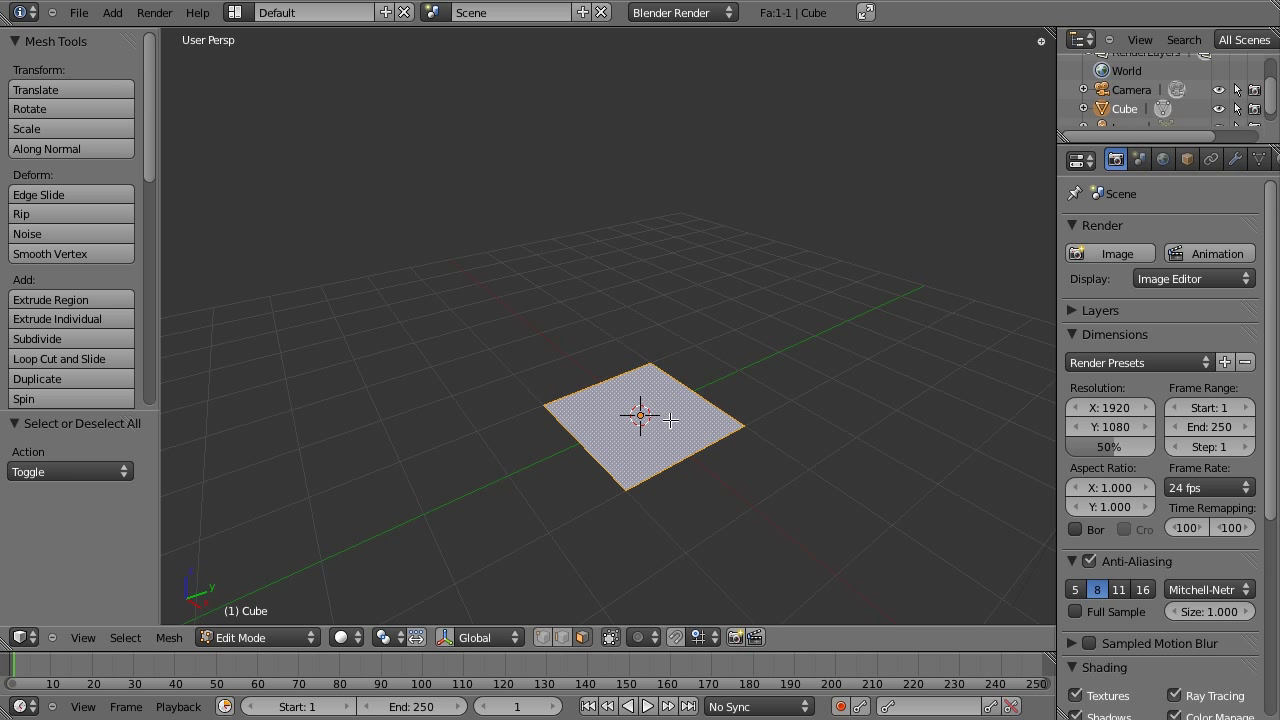
middle_click_drag(675, 424, 686, 396, "shift")
scroll(589, 339, "up", 3)
scroll(627, 360, "up", 1)
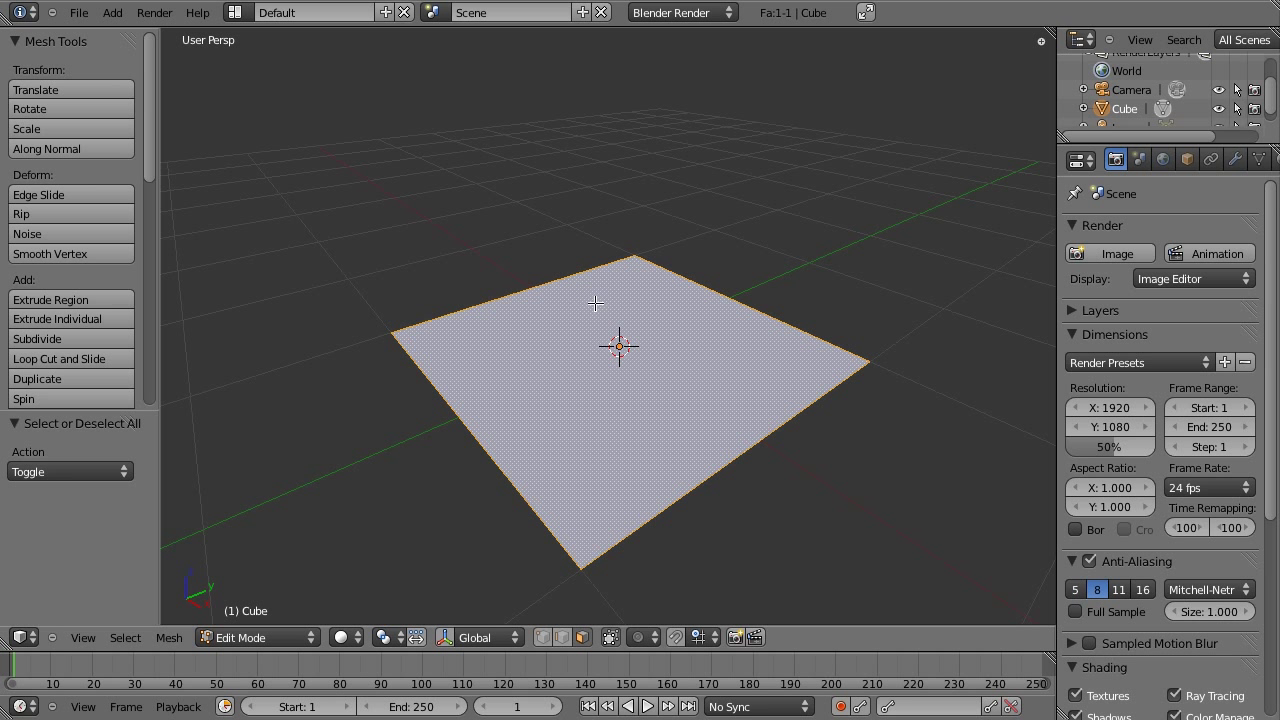
key("w")
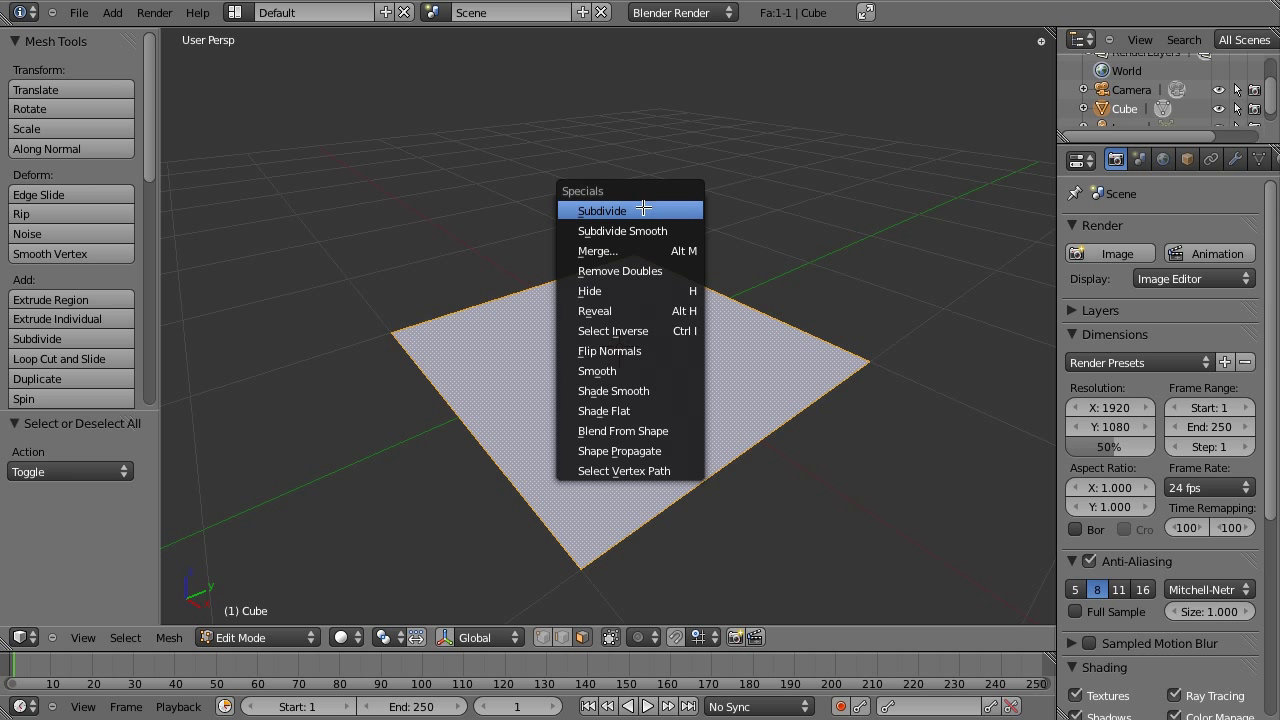
left_click(642, 210)
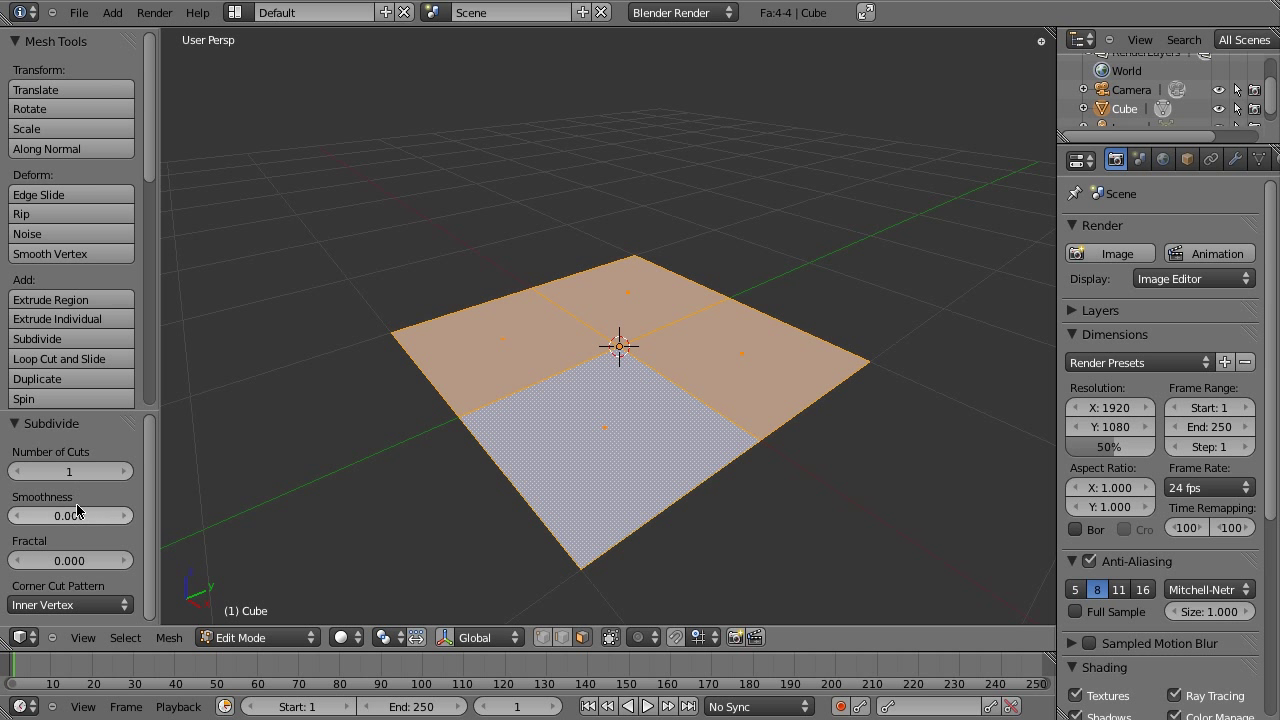
Set the subdivision's number of cuts to 2
key("F6")
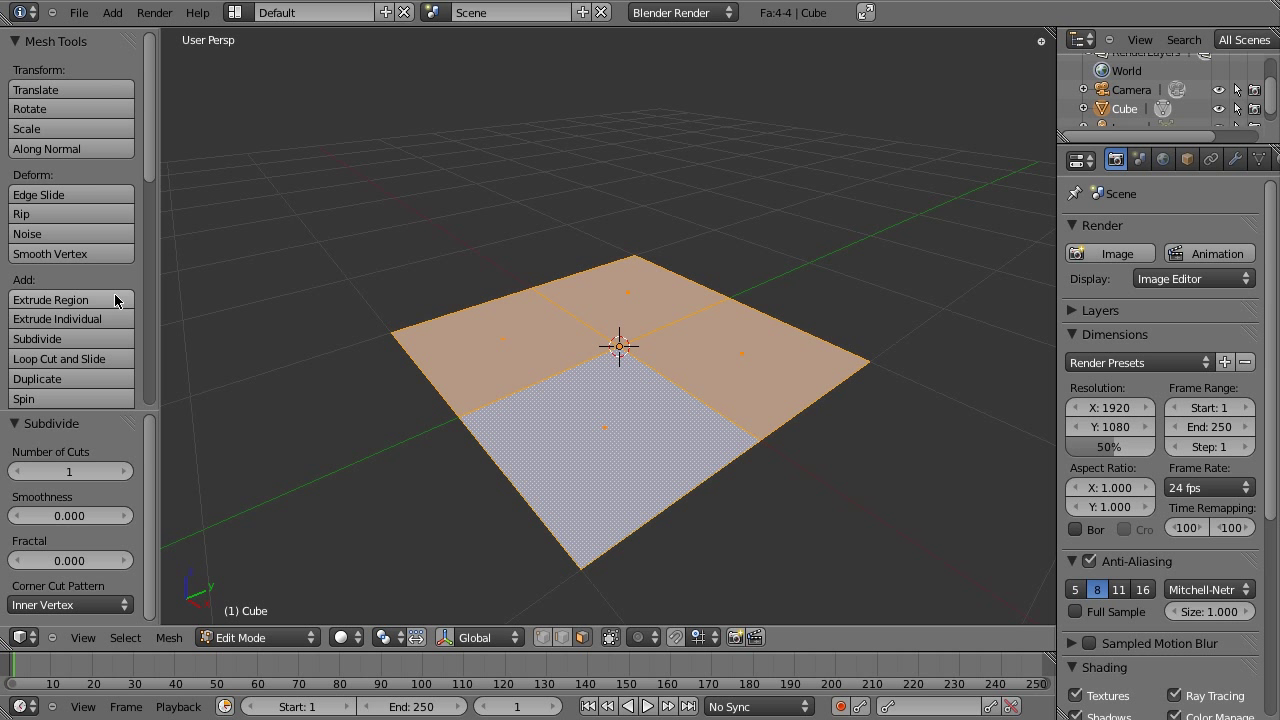
key("t")
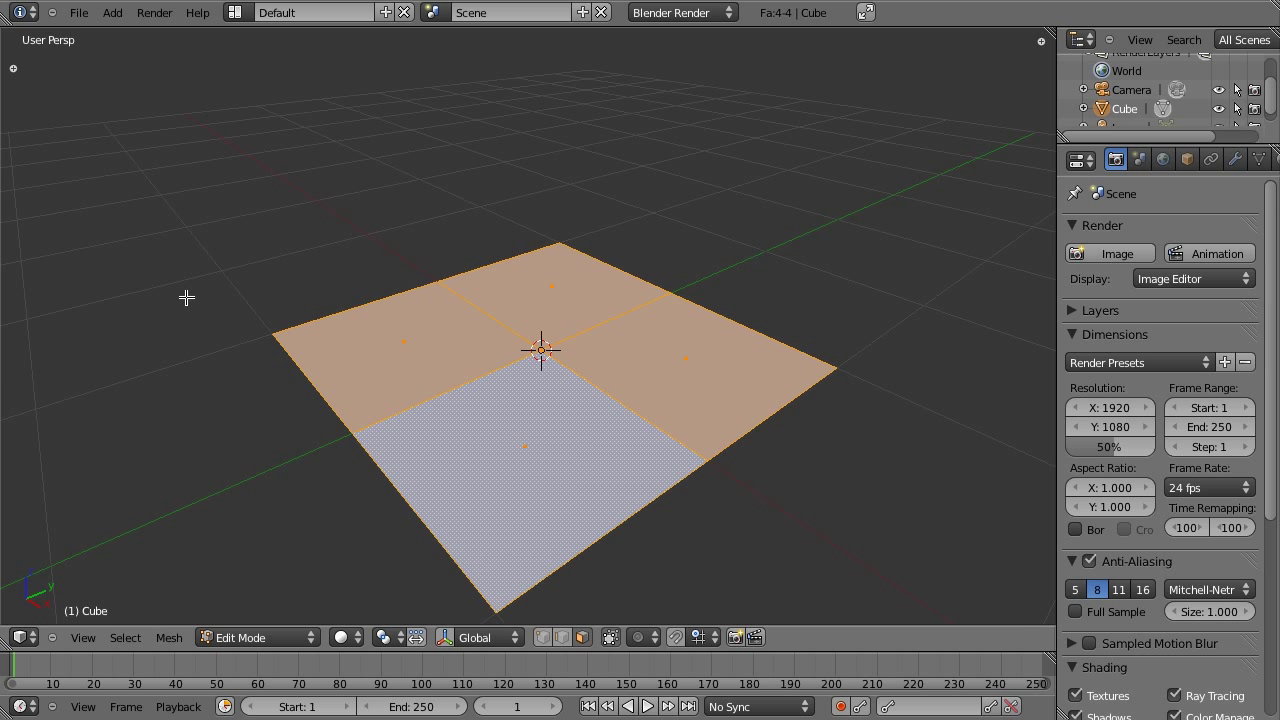
key("t")
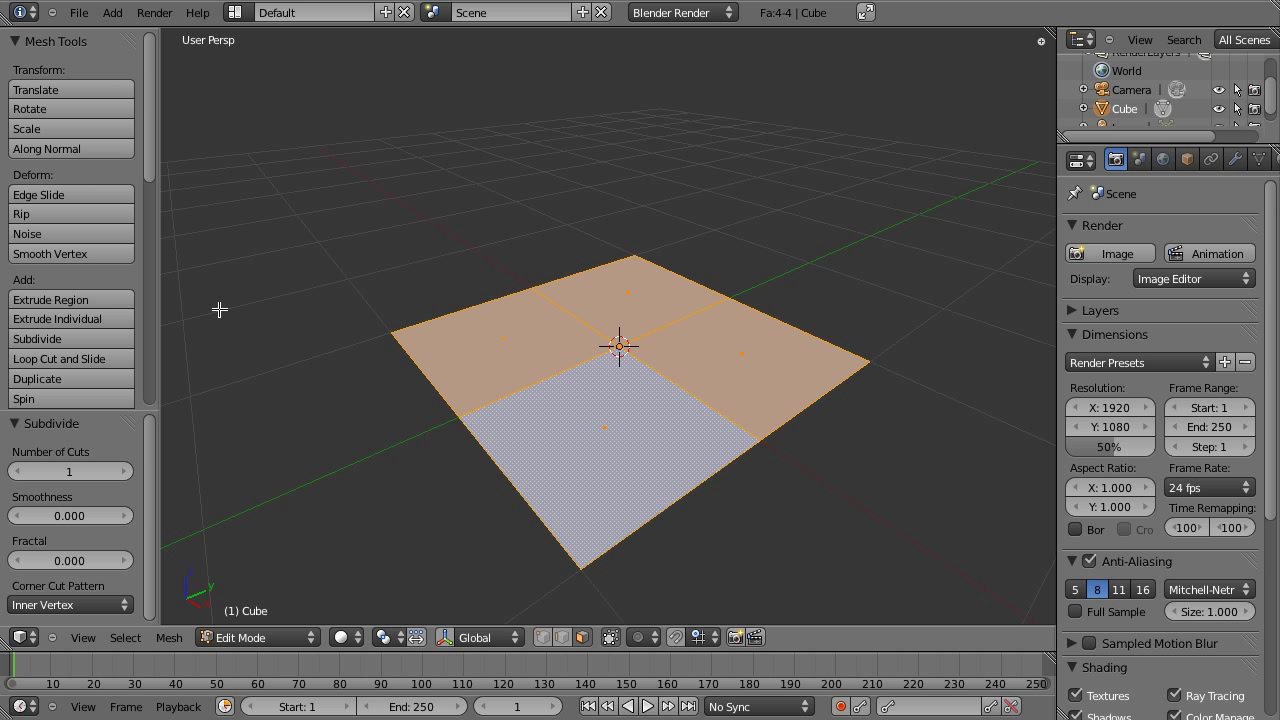
left_click(127, 472)
Set the mesh selection mode to Edge for the subdivided plane
left_click(169, 637)
left_click(564, 638)
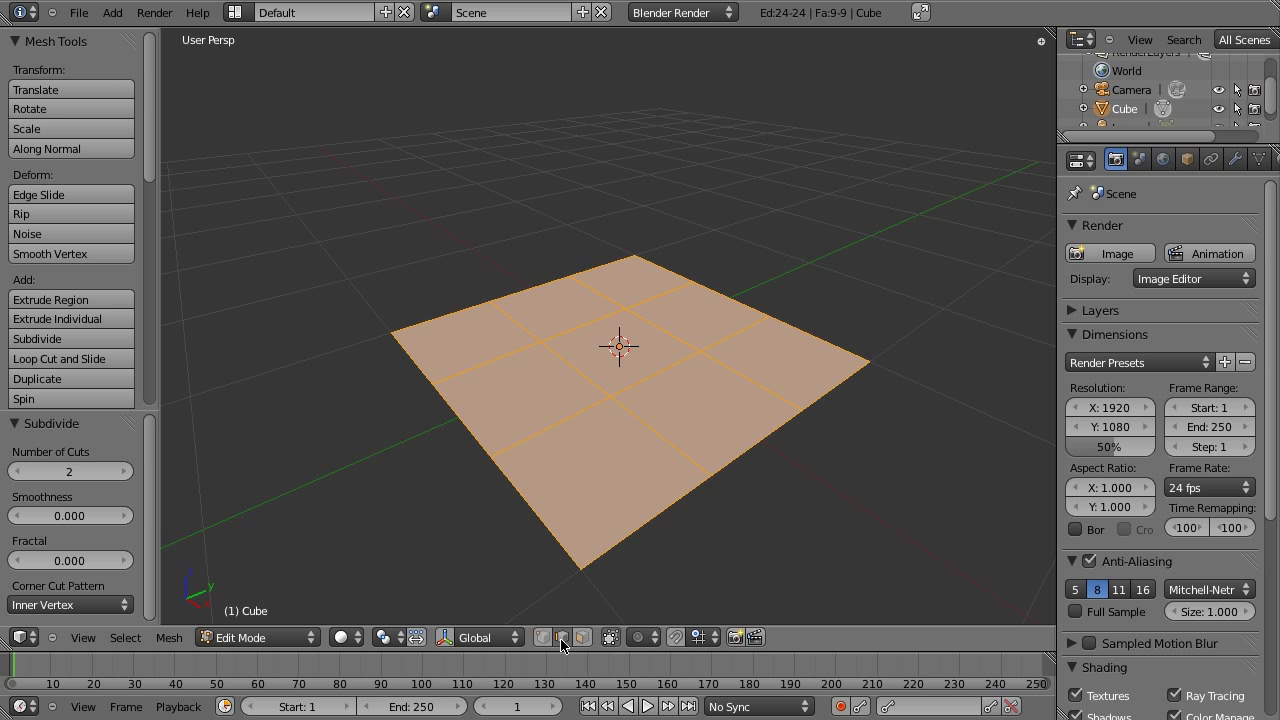
key("ctrl+Tab")
left_click(655, 401)
middle_click_drag(659, 299, 644, 393)
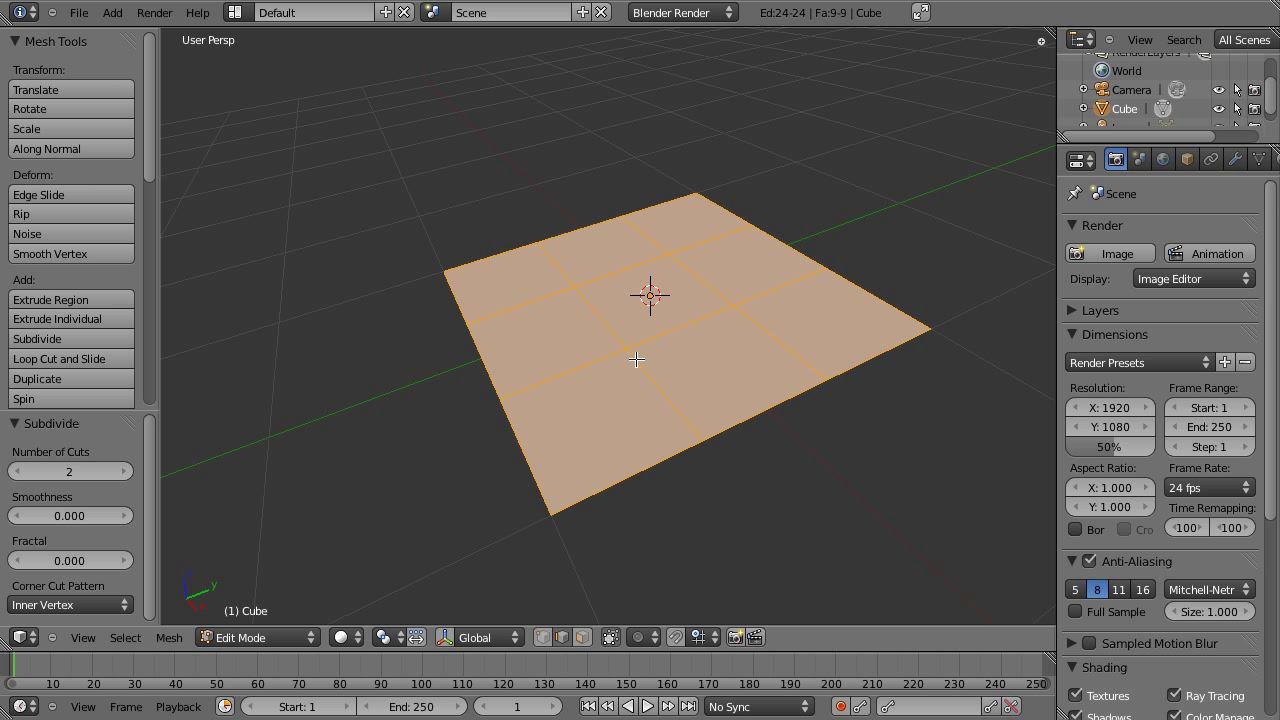
Try selecting the outer edges at the plane's four corners one by one, and clear the selection
right_click(634, 472)
right_click(516, 467, "shift")
right_click(450, 289, "shift")
right_click(467, 264, "shift")
right_click(658, 202, "shift")
right_click(708, 205, "shift")
right_click(850, 281, "shift")
right_click(850, 344, "shift")
key("a")
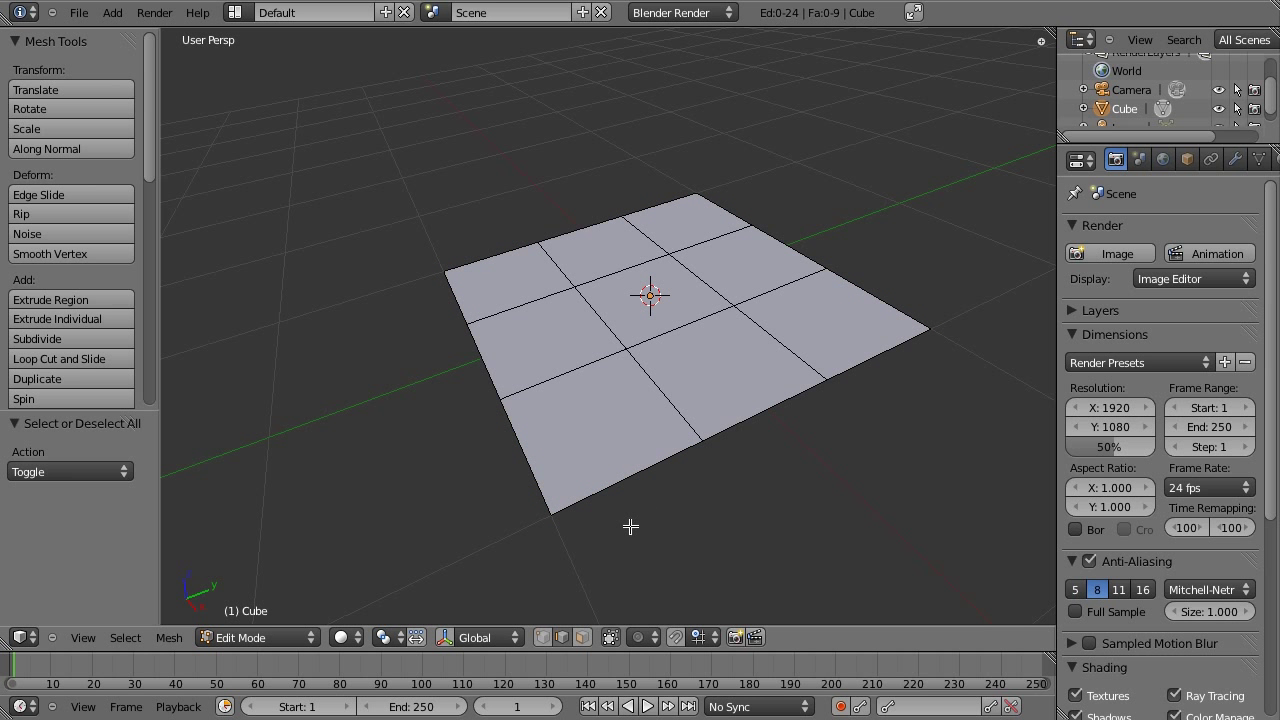
Try picking the plane's corner edges with Circle Select, and deselect everything
key("c")
left_click(557, 509)
mouse_move(471, 243)
left_mouse_down()
mouse_move(695, 193)
mouse_move(691, 176)
mouse_move(884, 264)
mouse_move(877, 314)
mouse_move(906, 340)
left_mouse_up()
key("a")
Lasso-select the eight outer edges that meet at the plane's four corners
mouse_move(629, 503)
left_mouse_down("ctrl")
mouse_move(418, 498)
mouse_move(558, 562)
left_mouse_up("ctrl")
mouse_move(930, 306)
left_mouse_down("ctrl")
mouse_move(995, 425)
mouse_move(940, 302)
left_mouse_up("ctrl")
mouse_move(717, 167)
left_mouse_down("ctrl")
mouse_move(661, 218)
mouse_move(716, 170)
left_mouse_up("ctrl")
mouse_move(423, 248)
left_mouse_down("ctrl")
mouse_move(471, 292)
mouse_move(486, 253)
left_mouse_up("ctrl")
middle_click_drag(591, 388, 602, 393)
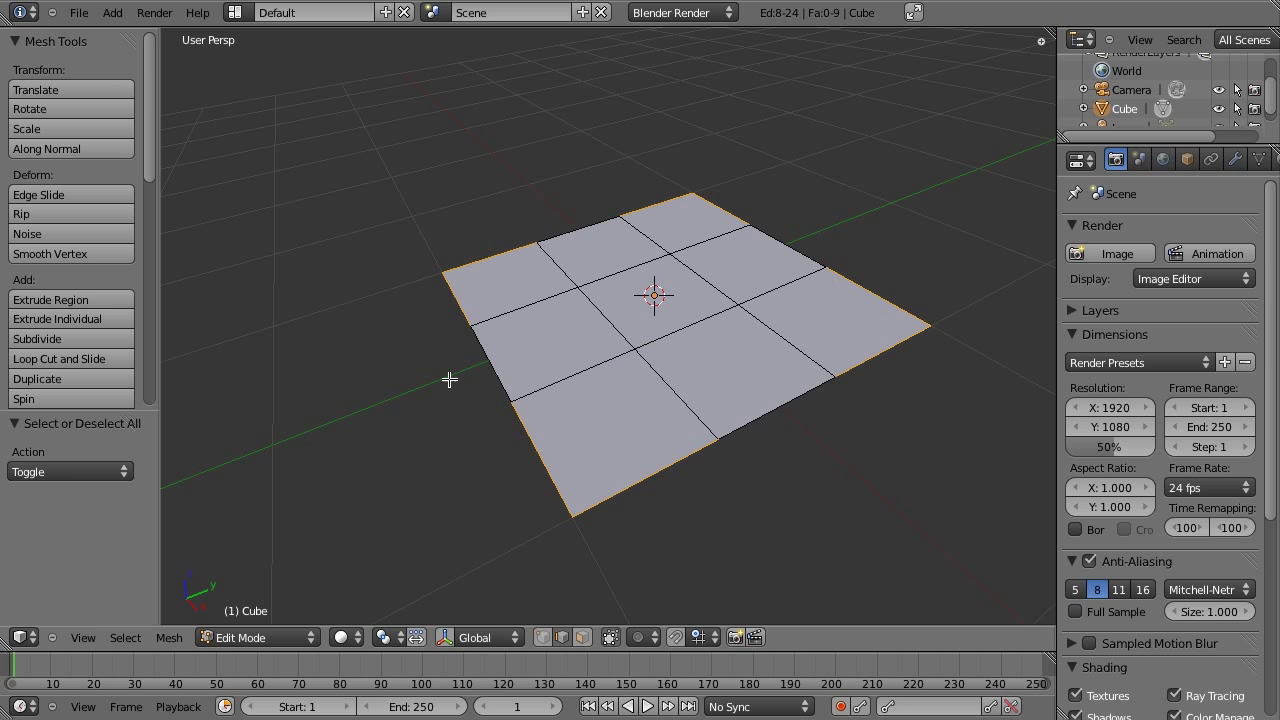
middle_click_drag(892, 259, 709, 358)
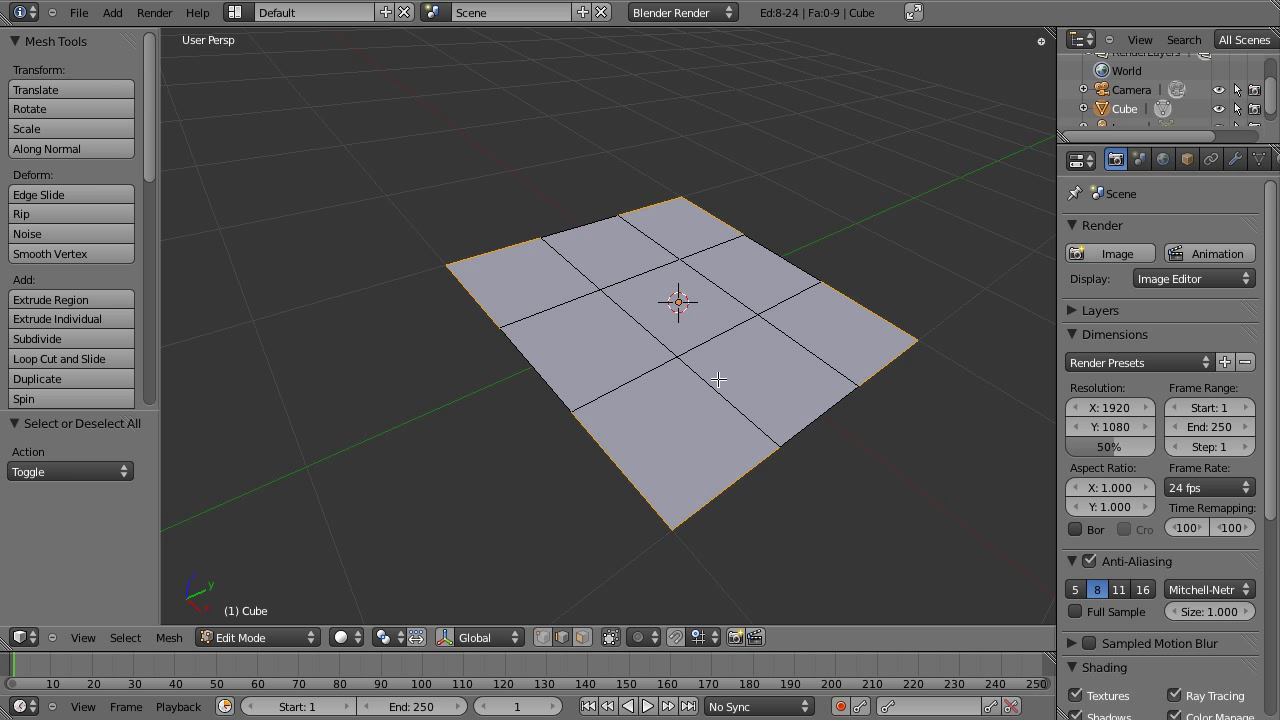
Extrude the selected corner edges and scale them outward by 1.1 in X and Y, locking Z
key("e")
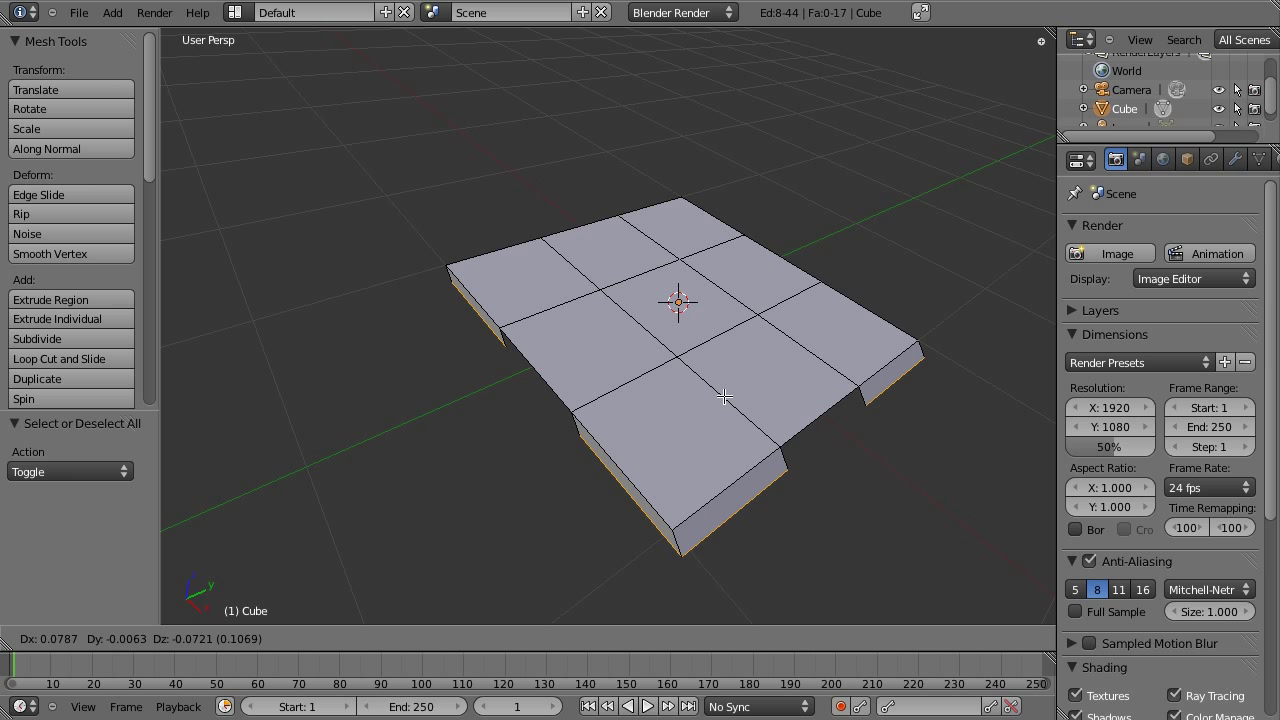
key("s")
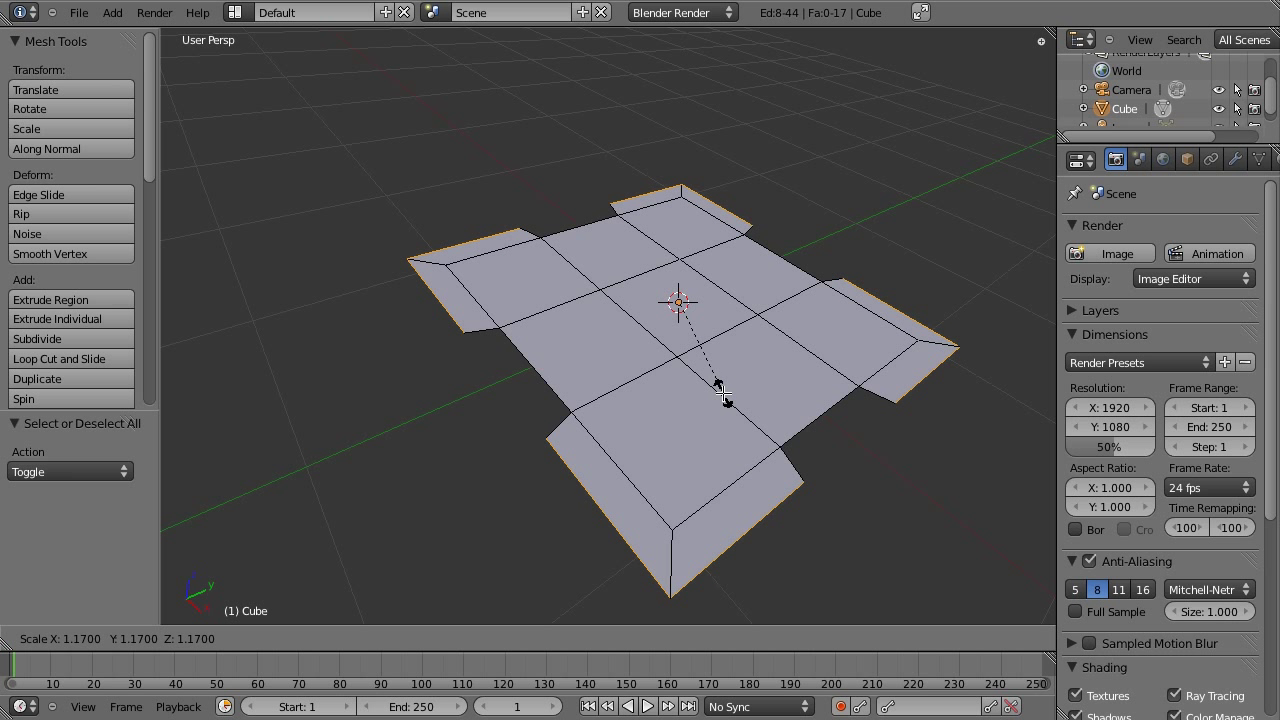
key("shift+z")
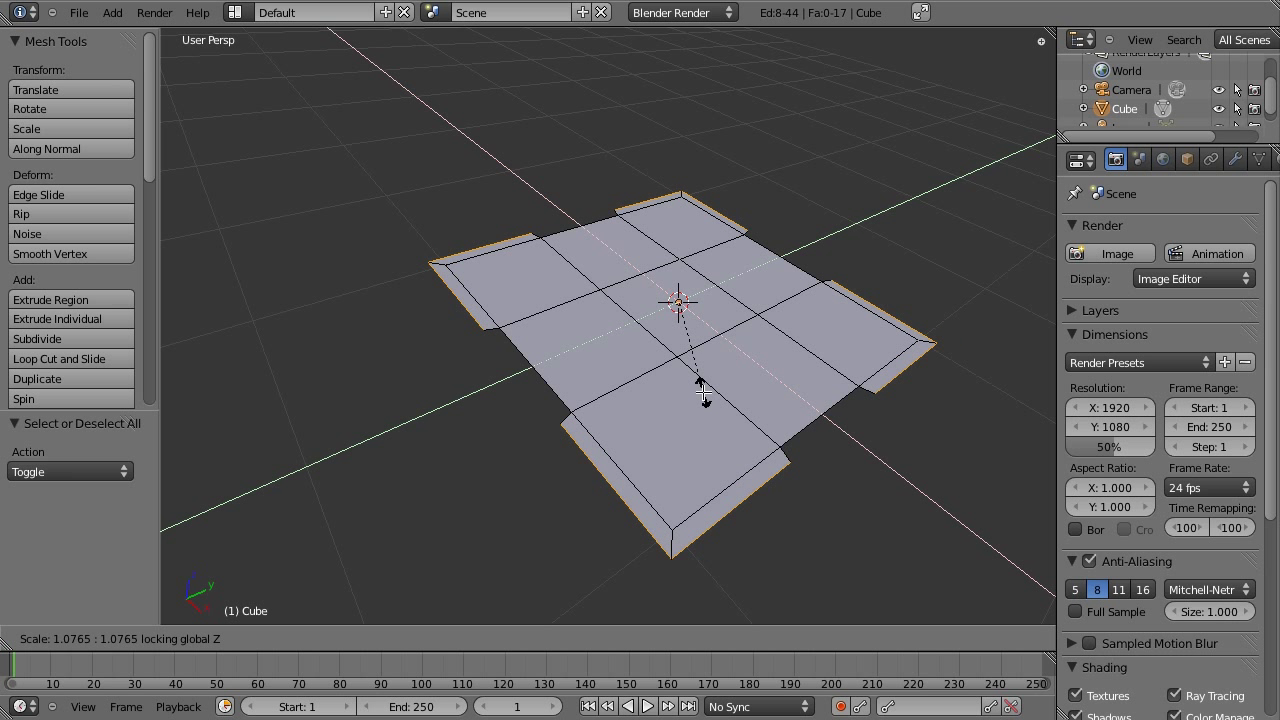
type("1.1")
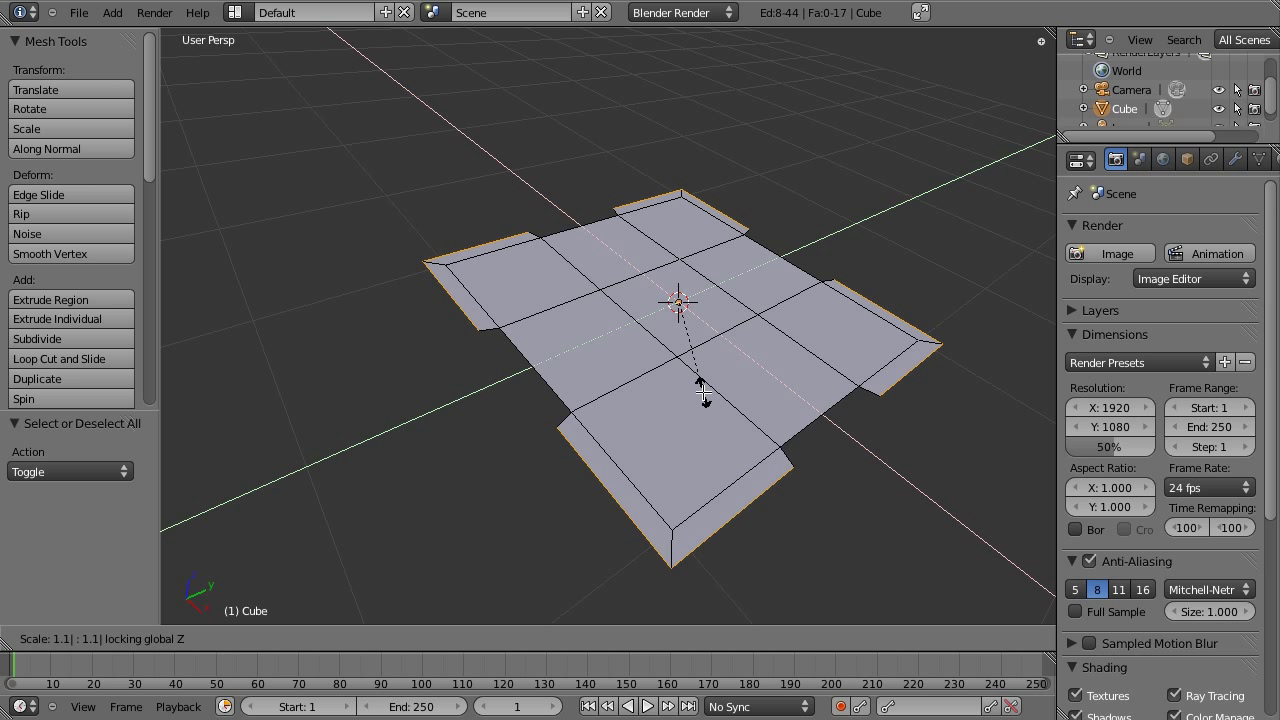
key("Return")
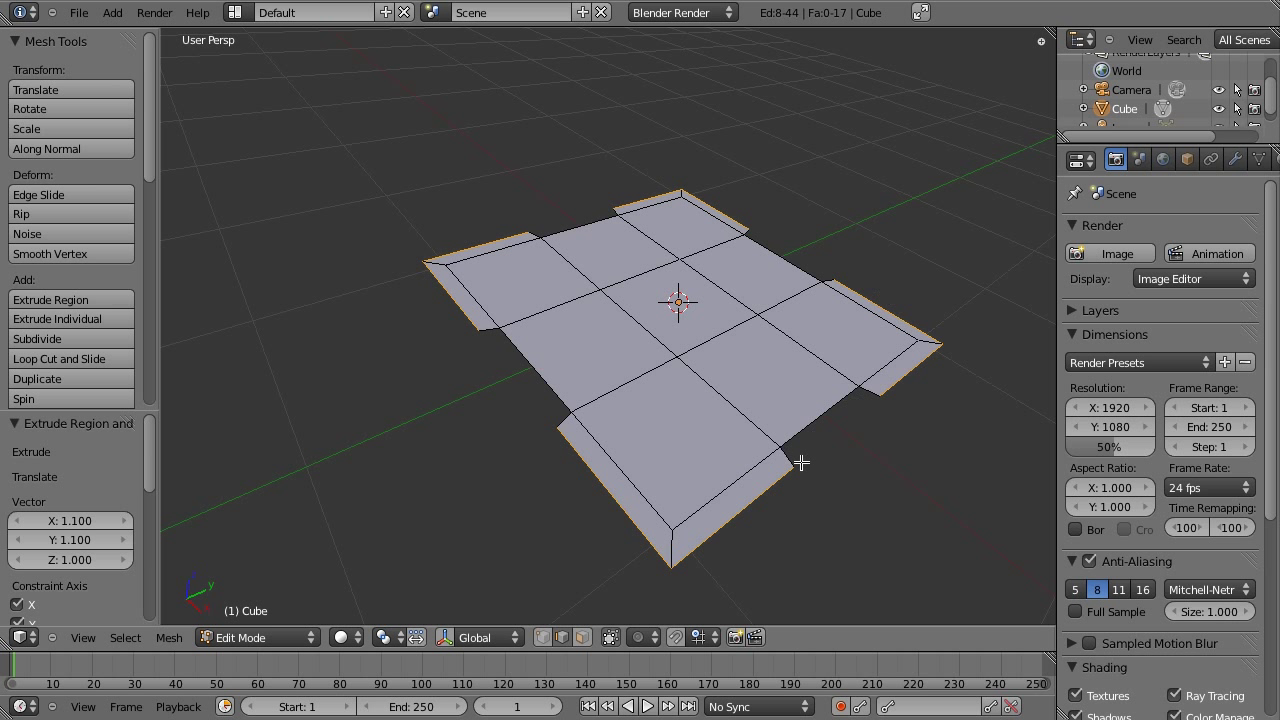
Select the whole plane mesh and extrude it 3 units upward along its normal
middle_click_drag(718, 460, 641, 431)
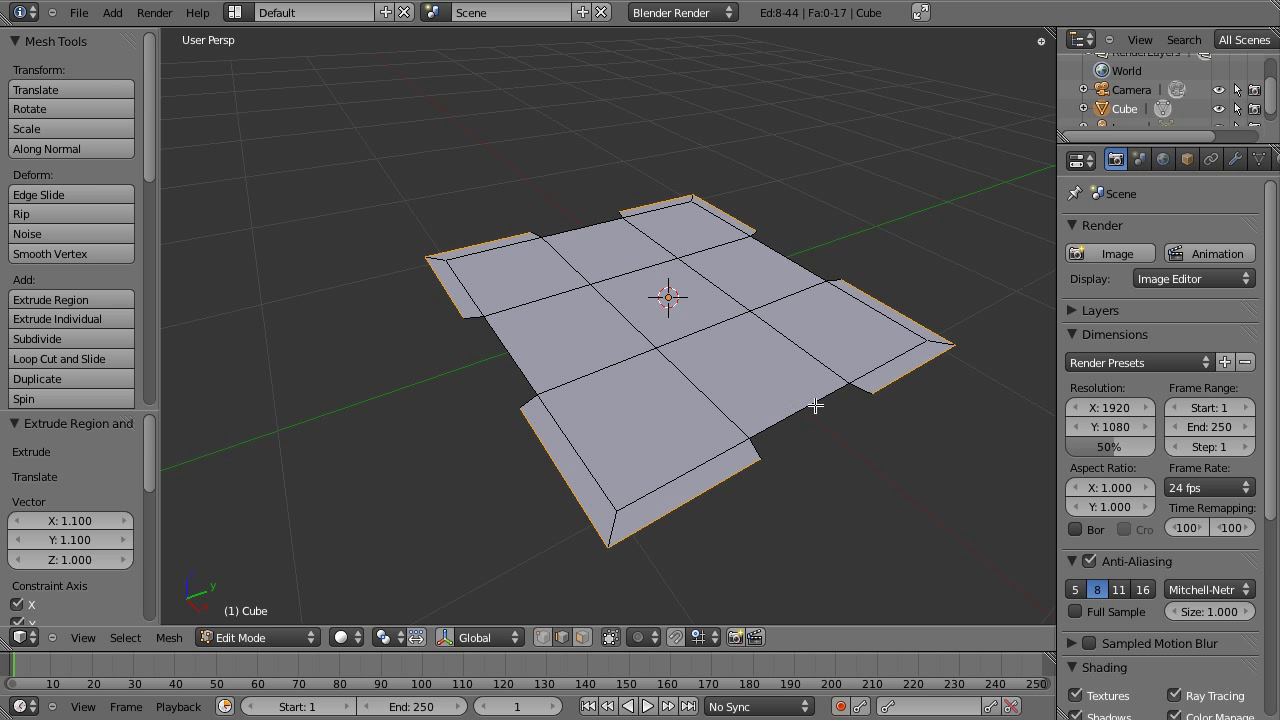
key("a")
key("a")
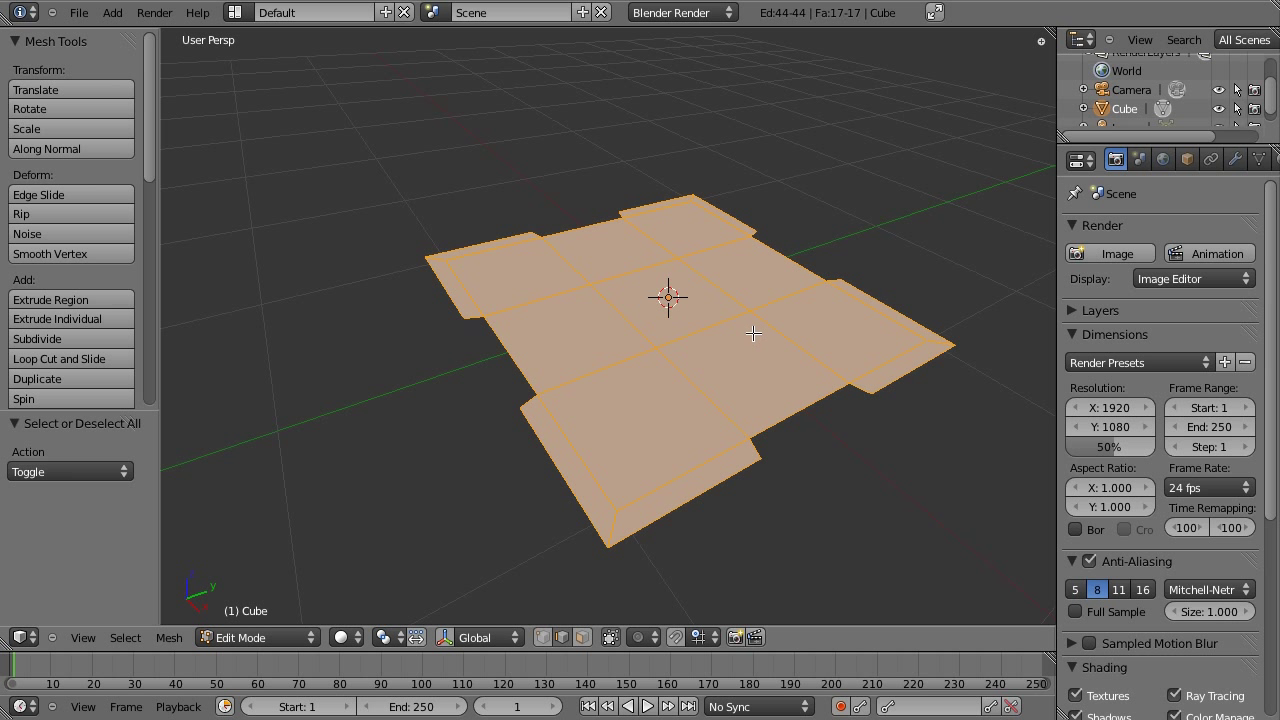
key("s")
key("Escape")
scroll(678, 153, "down", 2)
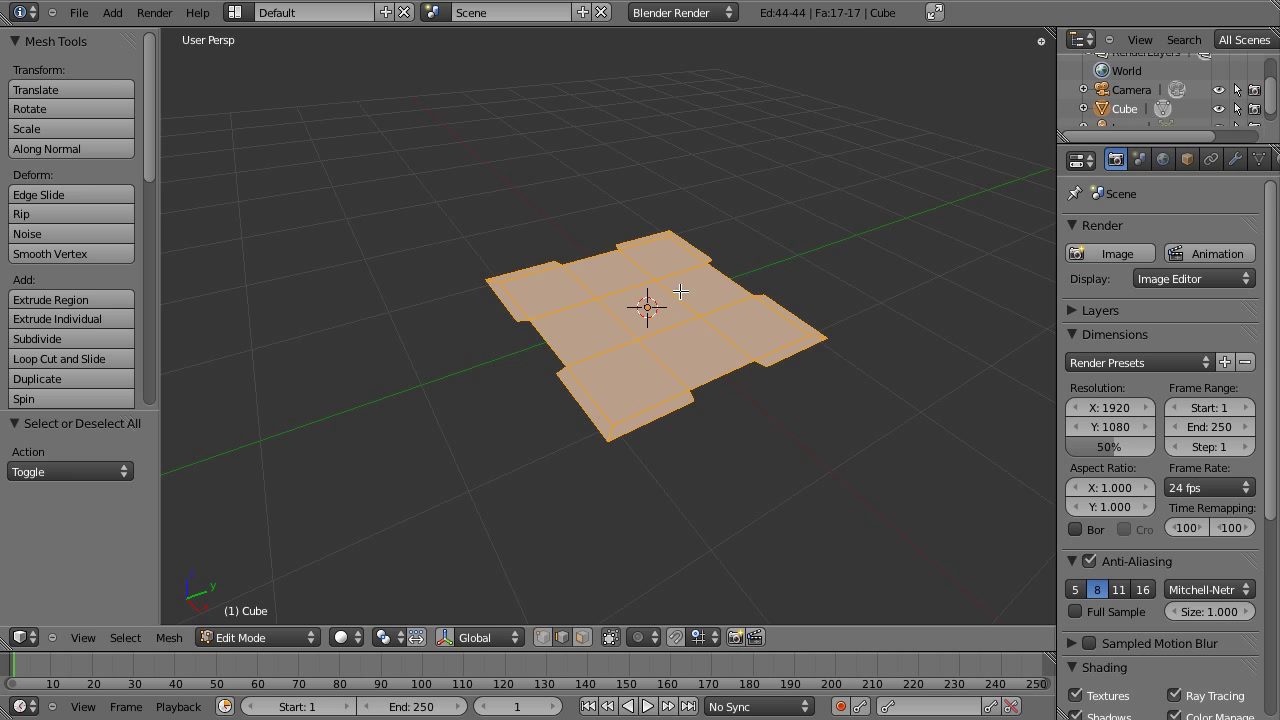
scroll(668, 325, "down", 1)
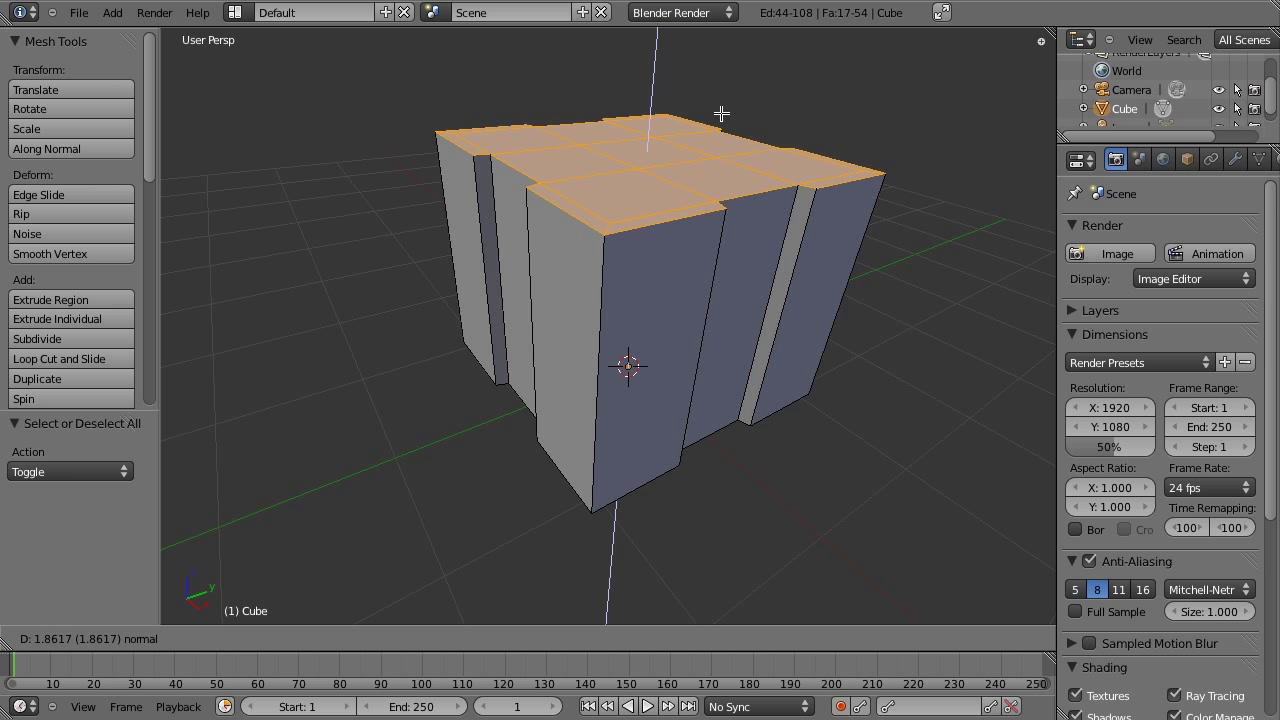
key("3")
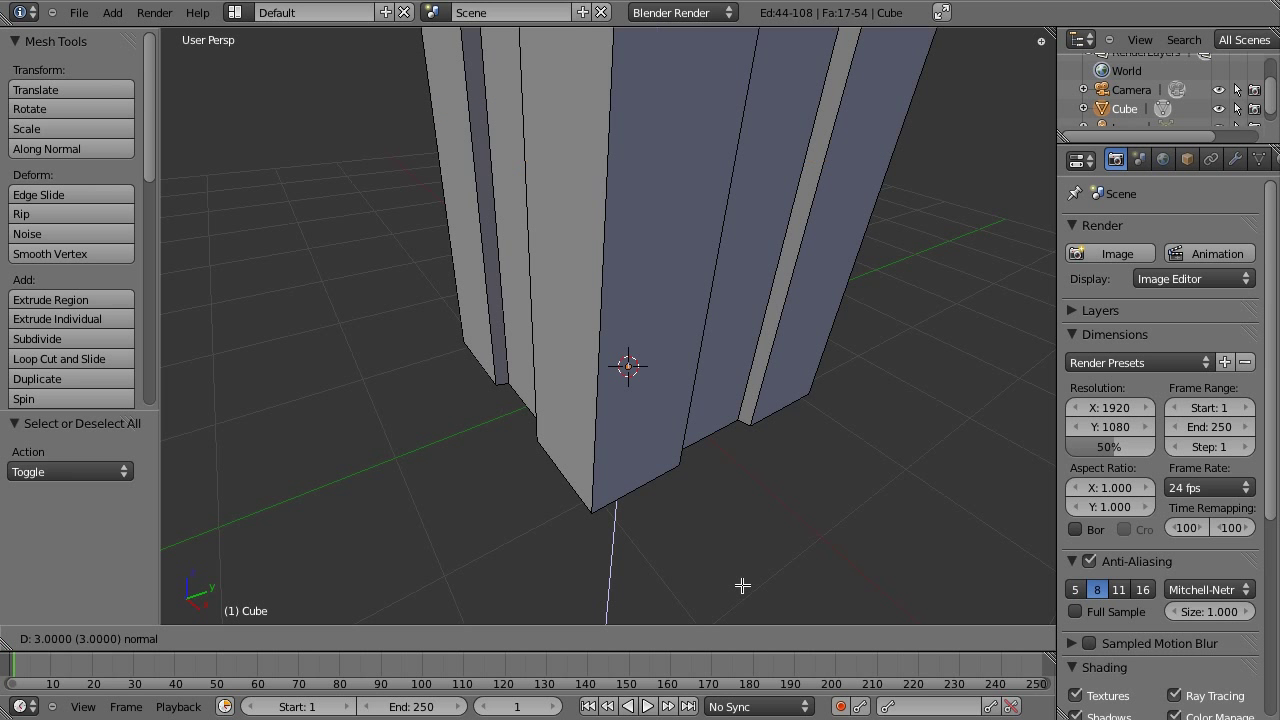
key("BackSpace")
key("3")
key("BackSpace")
key("2")
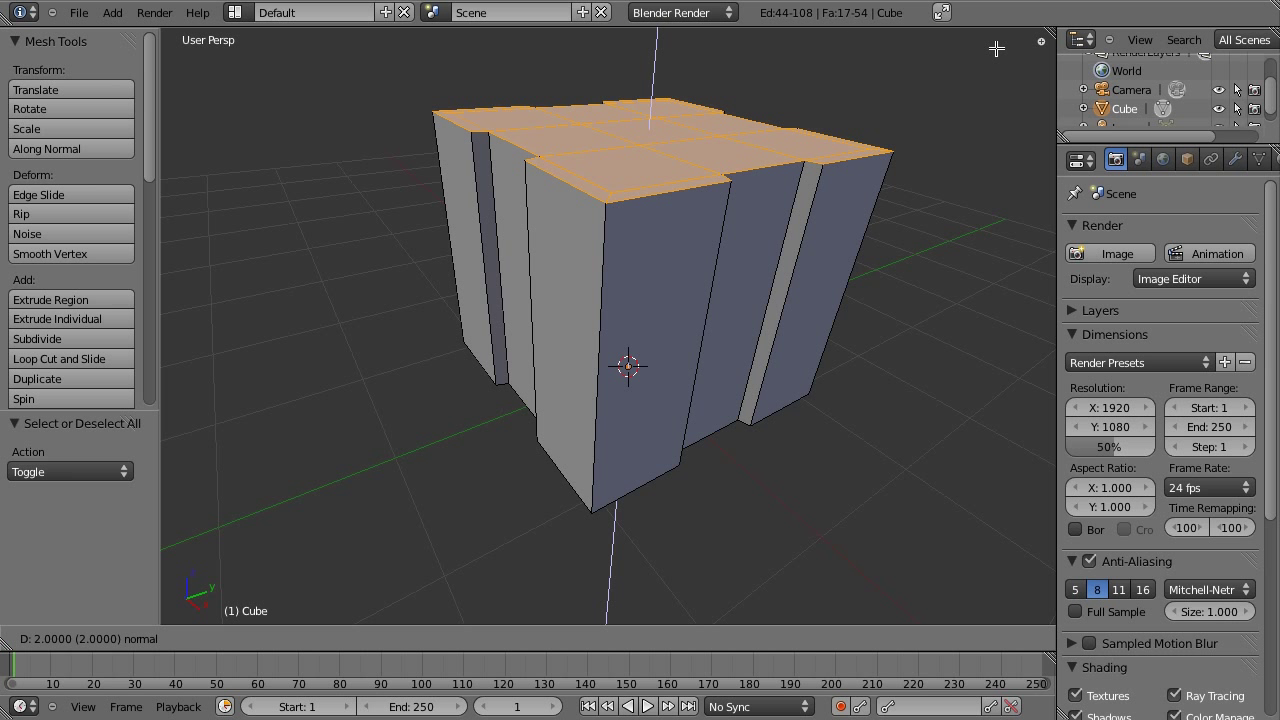
key("BackSpace")
key("3")
key("BackSpace")
key("3")
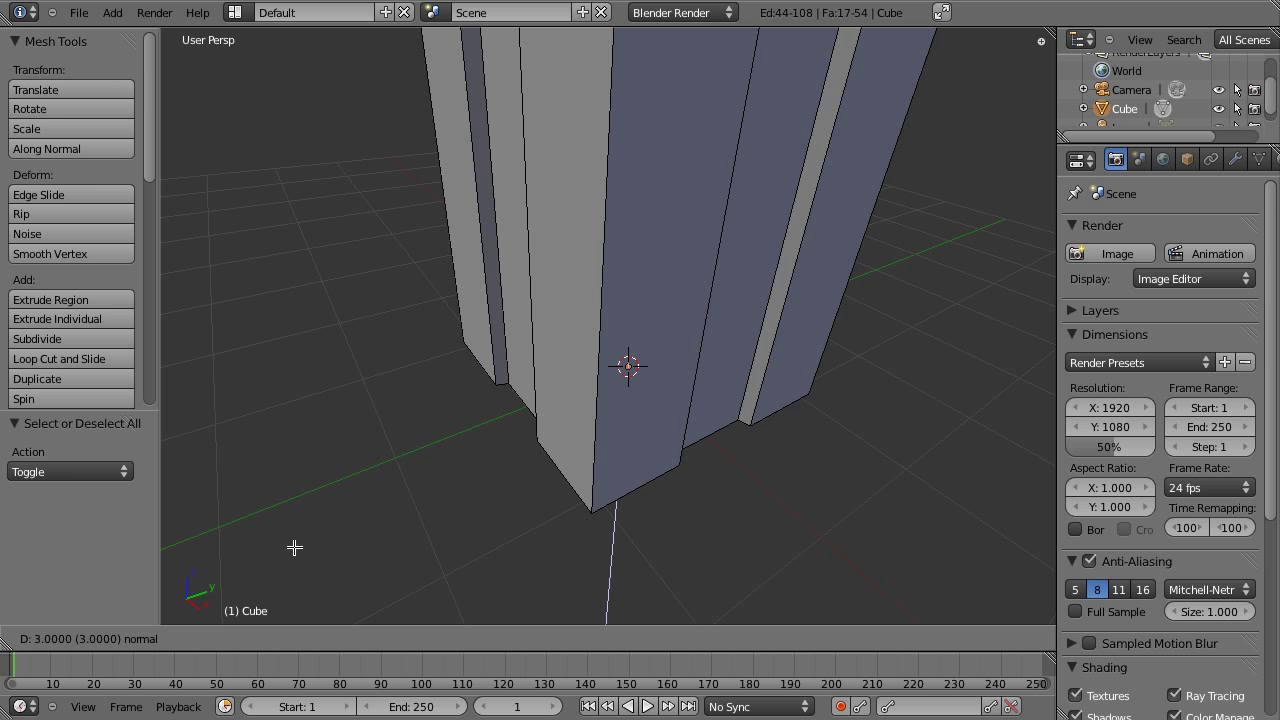
key("Return")
scroll(414, 383, "down", 3)
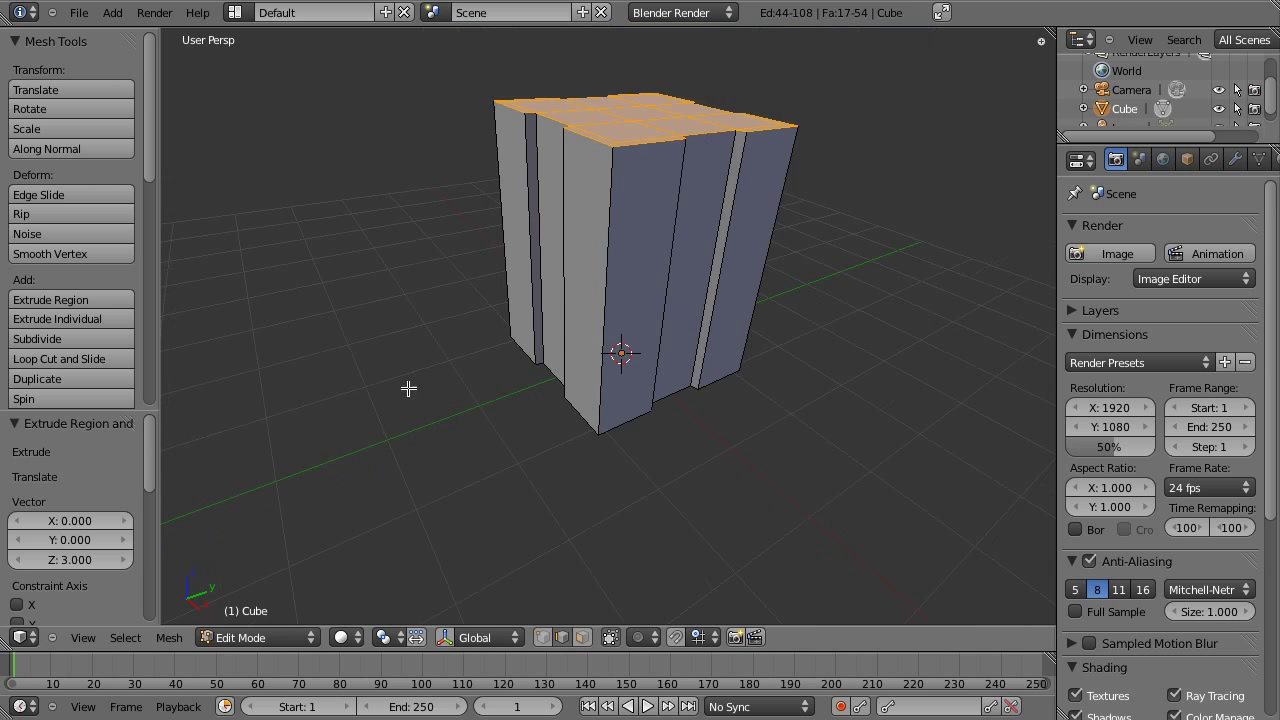
Extrude the block's top faces in place and scale them to 0.9 in X and Y, locking Z
scroll(394, 420, "down", 2)
middle_click_drag(394, 420, 600, 426)
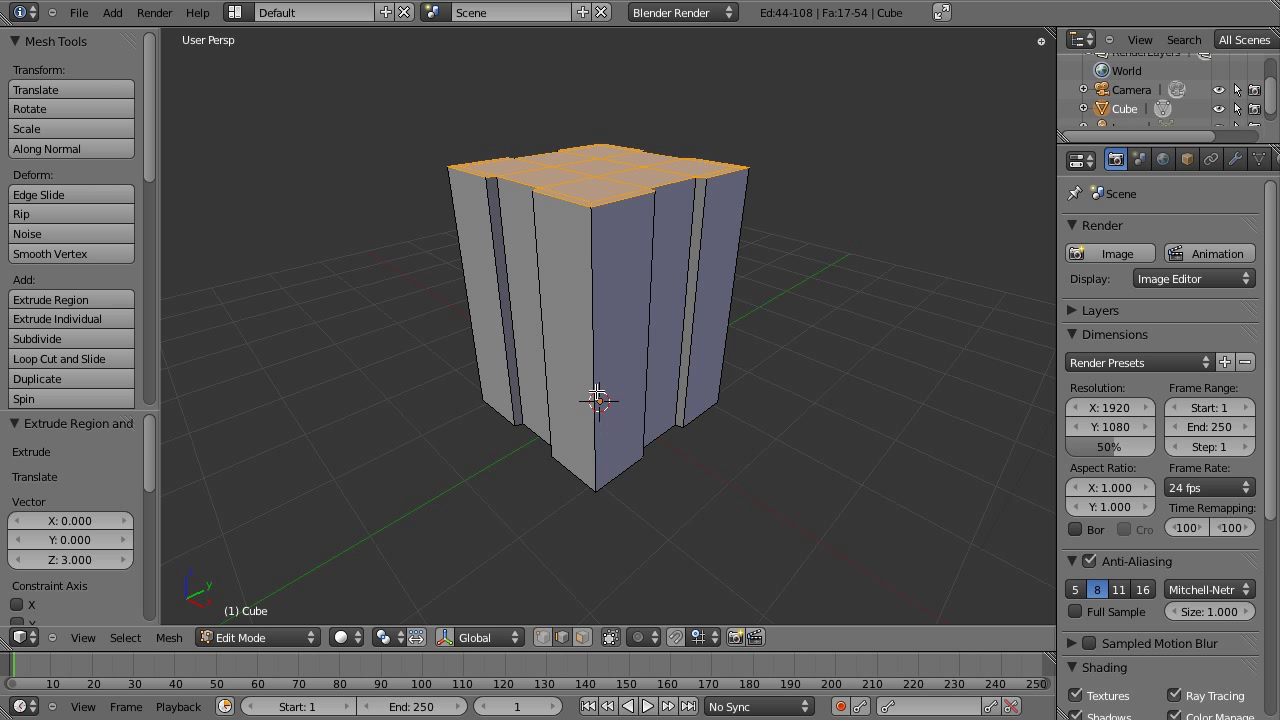
scroll(623, 263, "up", 5)
middle_click_drag(630, 257, 595, 283)
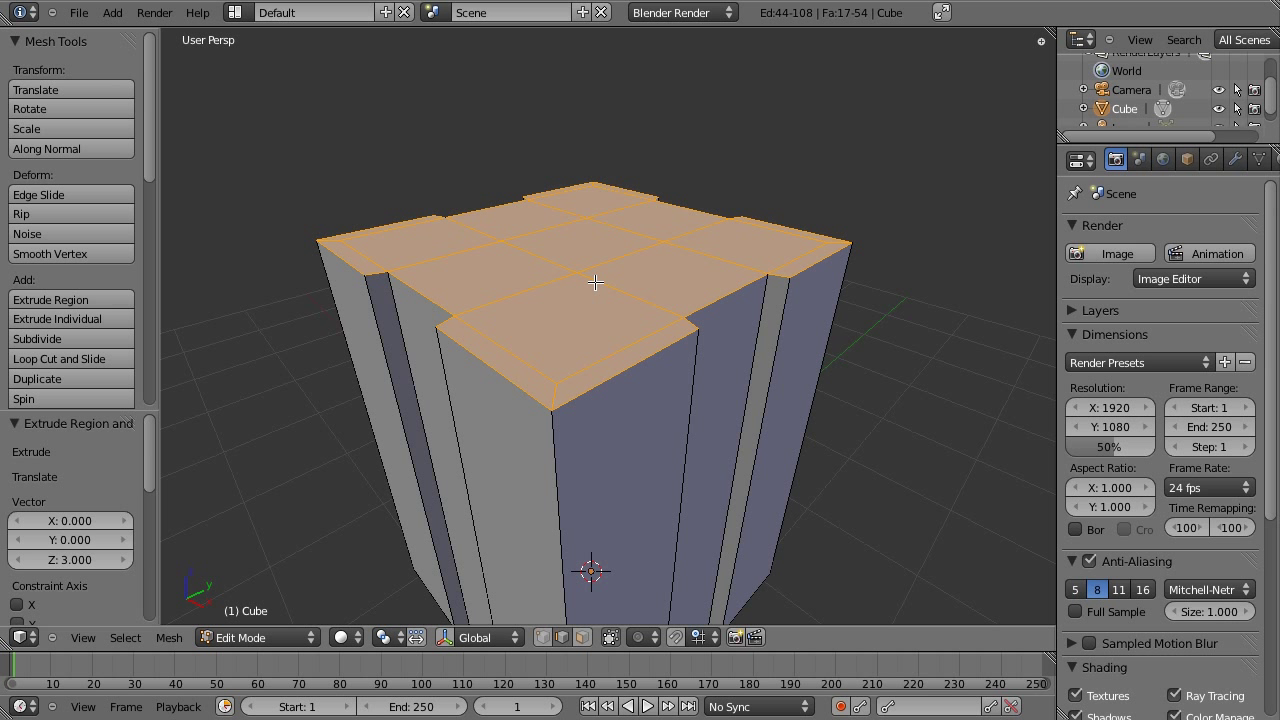
key("e")
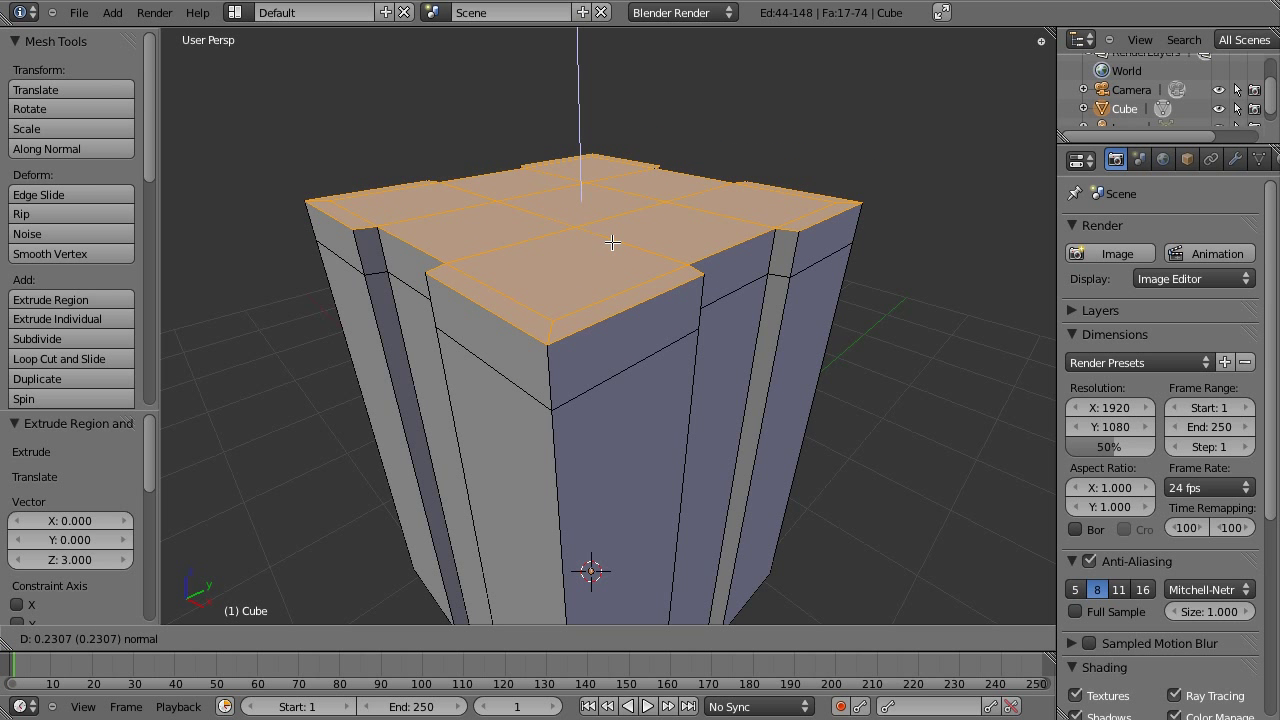
right_click(612, 242)
key("s")
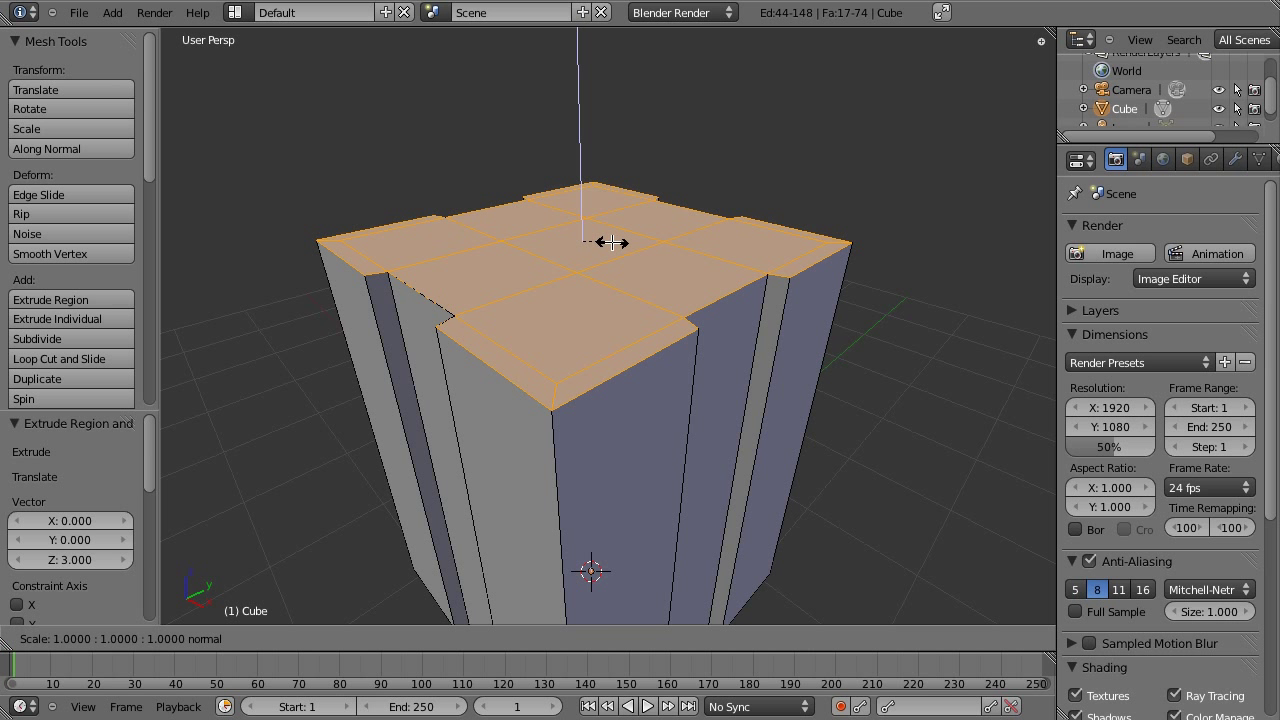
key("z")
key("shift+z")
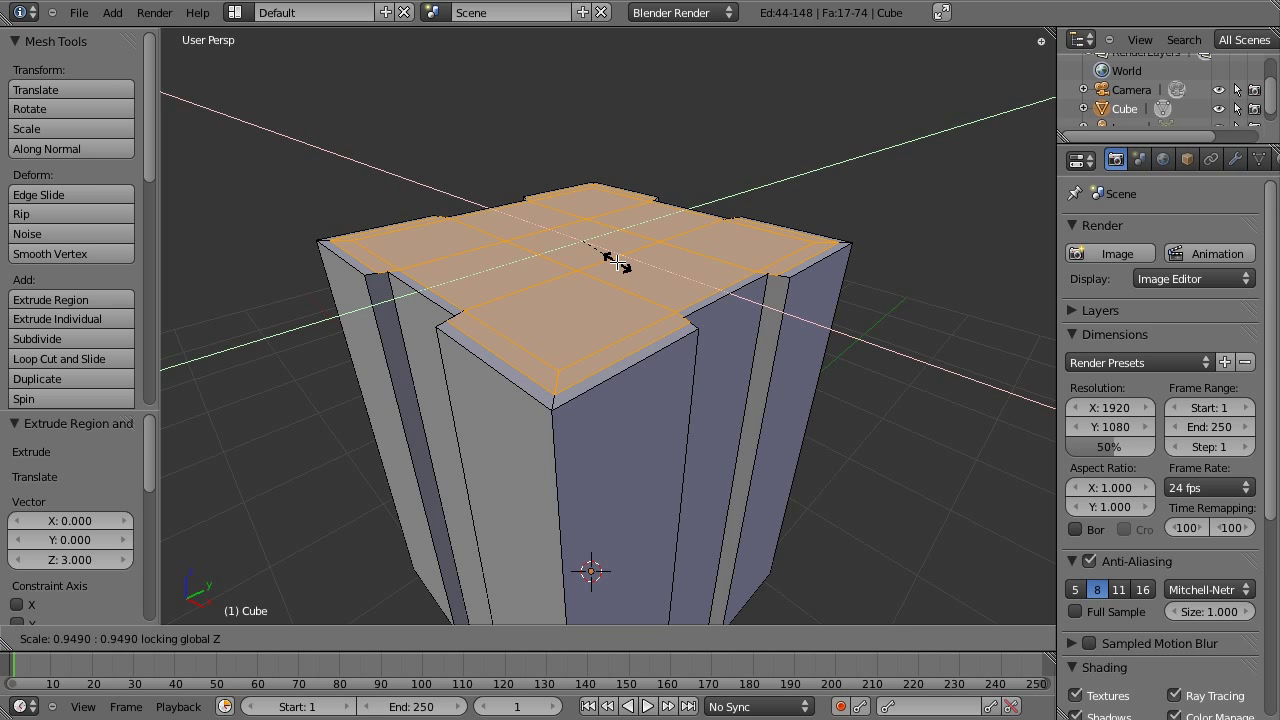
key("0")
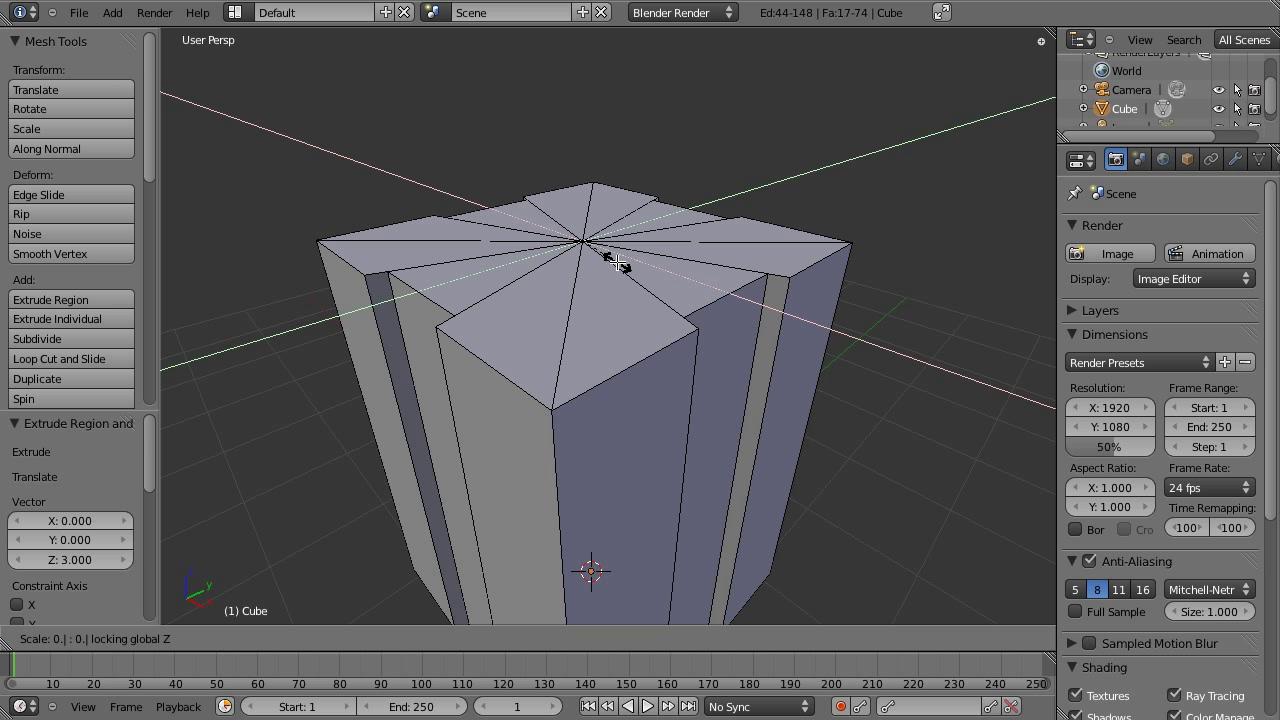
key("9")
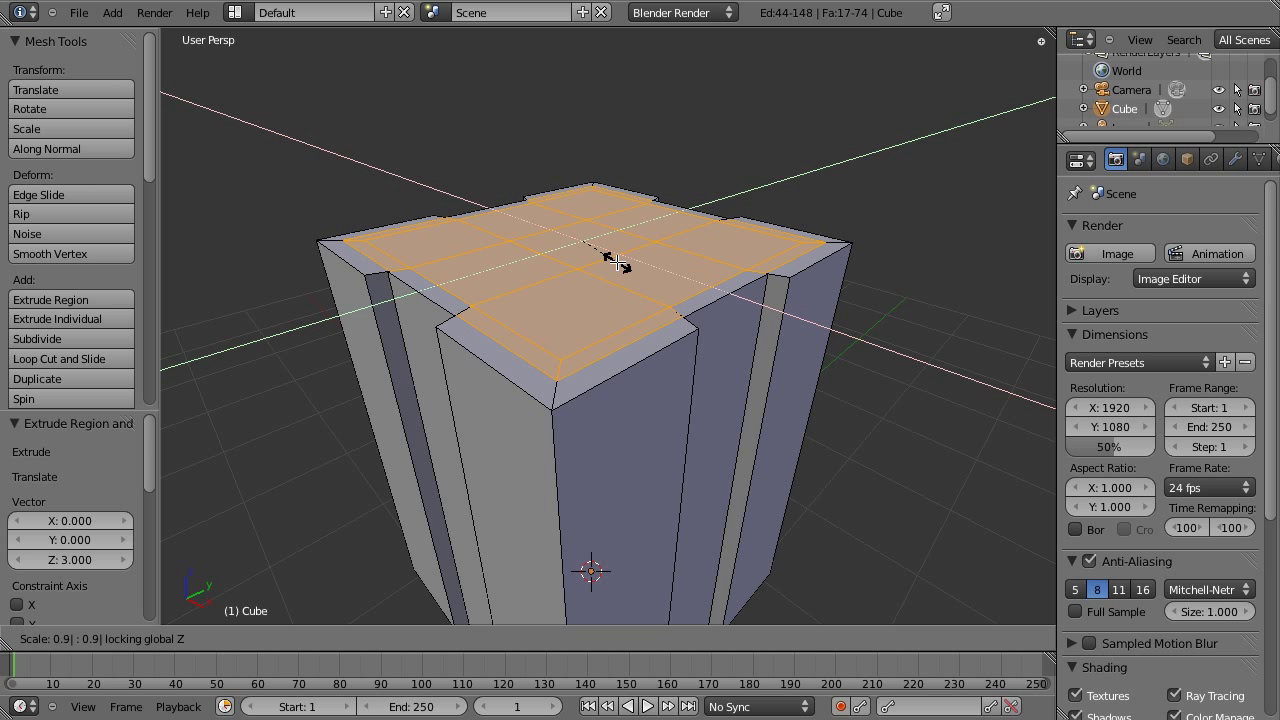
key("Return")
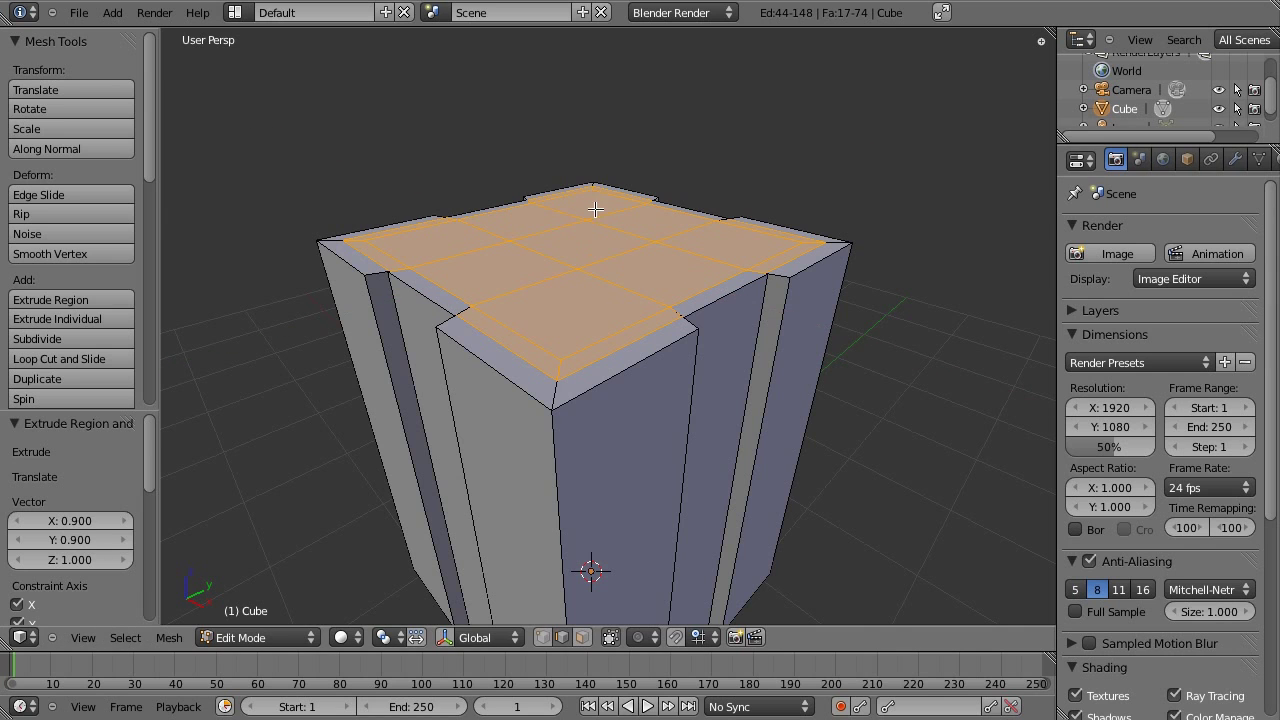
Move the inset top faces up 0.1 along the global Z axis to form a bevelled rim
middle_click_drag(593, 214, 494, 283)
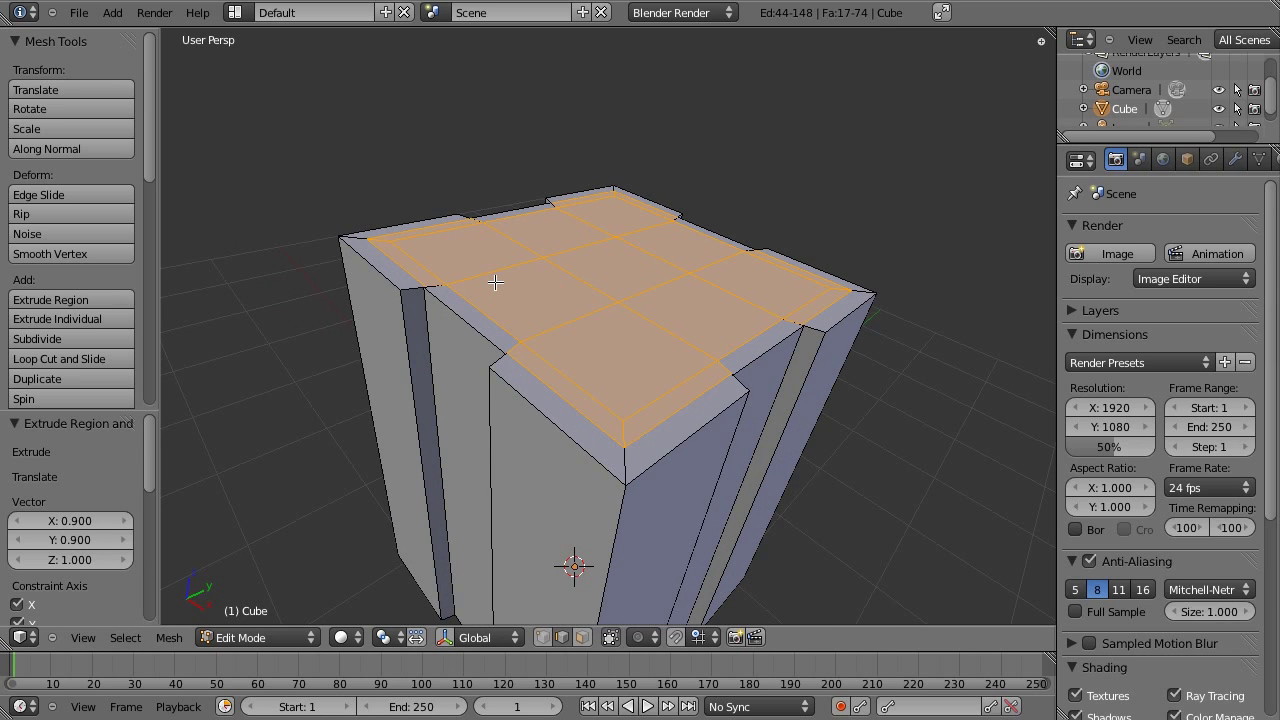
middle_click_drag(578, 382, 590, 288)
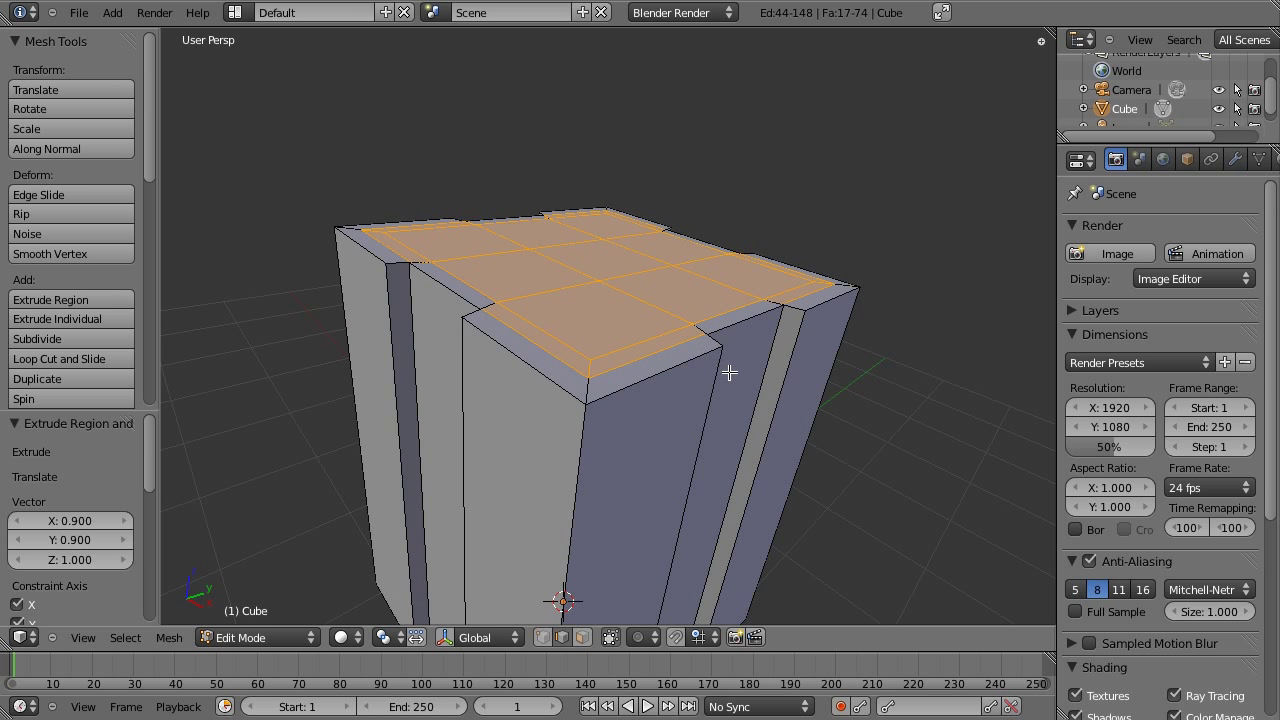
key("g")
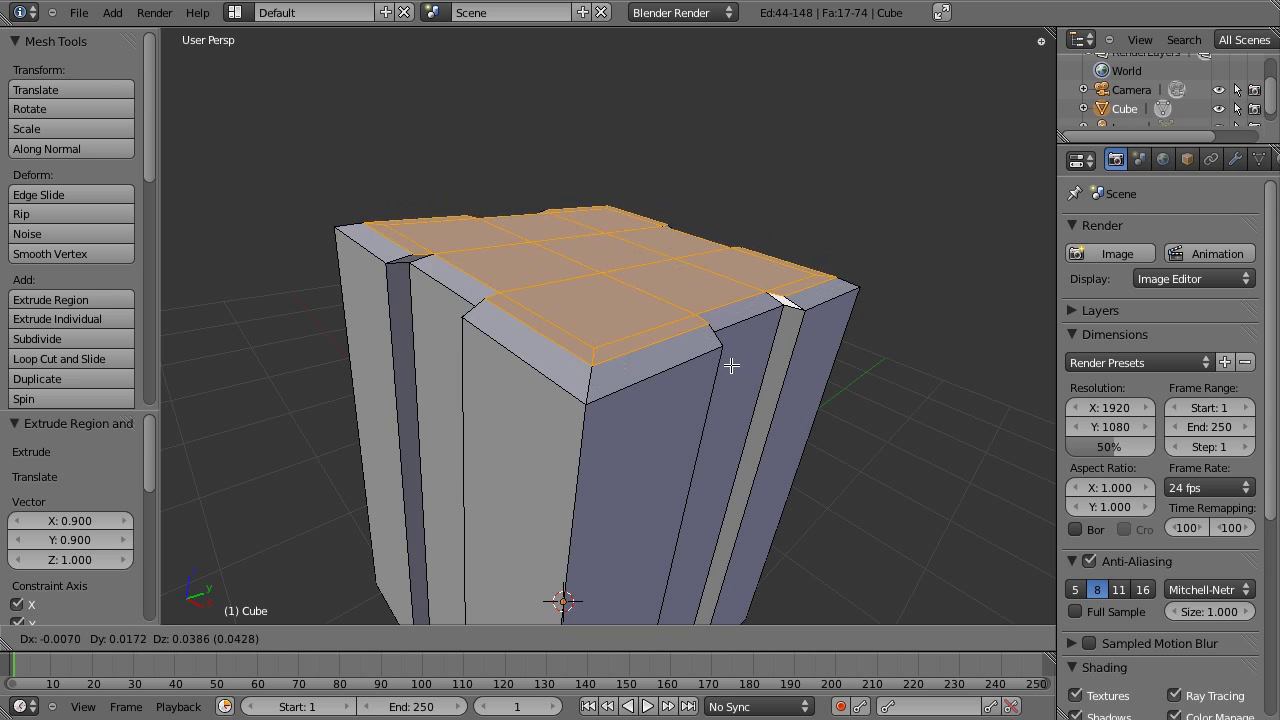
key("z")
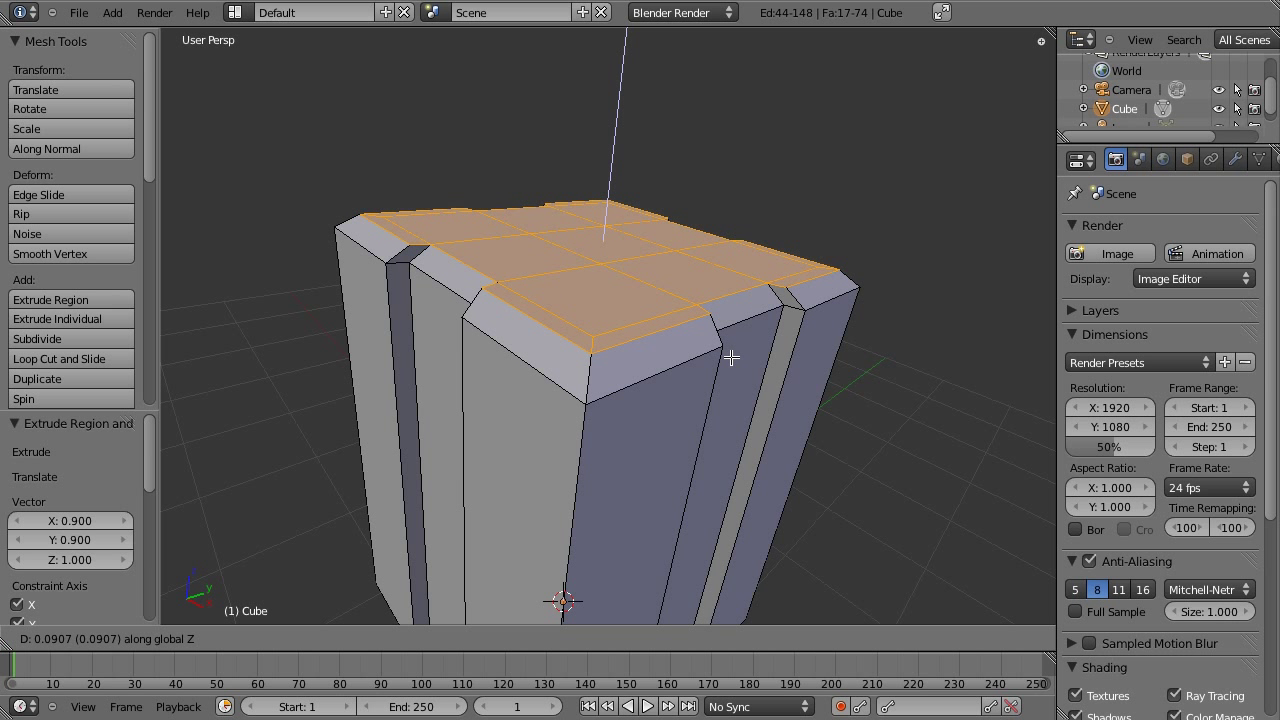
type("0.1")
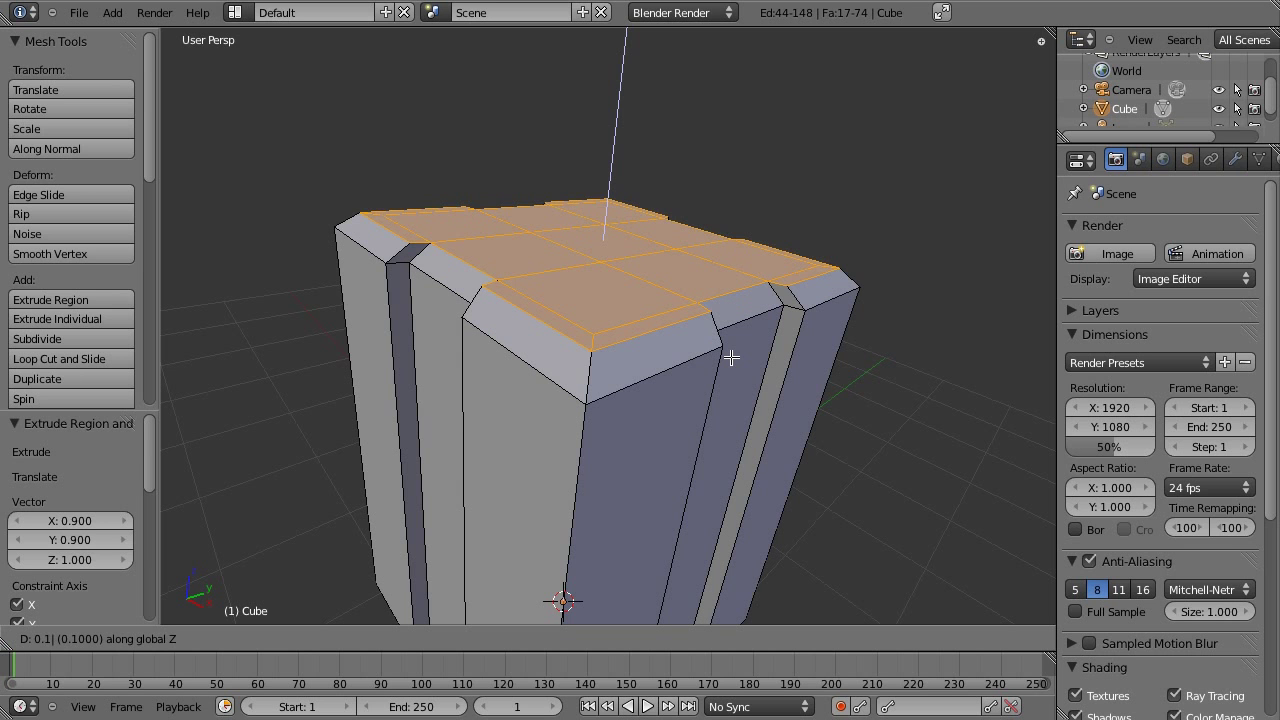
key("Return")
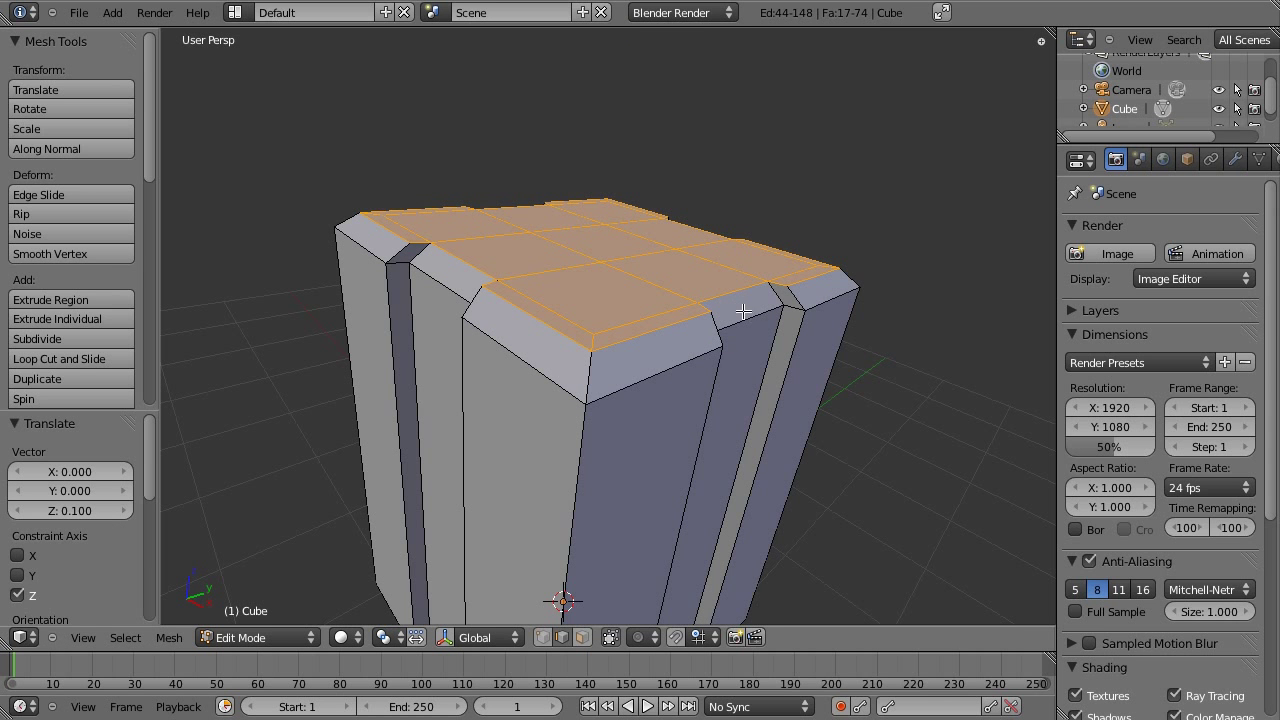
Extrude the top faces above the bevelled rim 2 units upward as a second tier
middle_click_drag(737, 297, 883, 354)
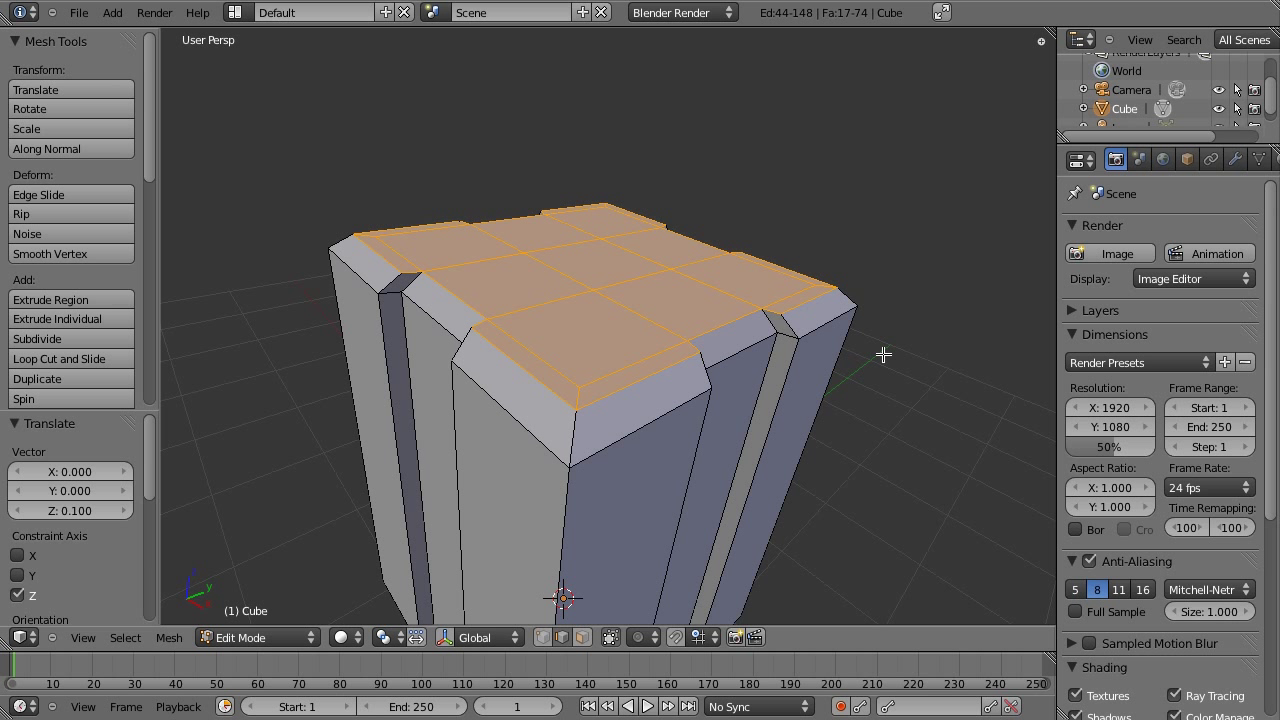
scroll(834, 354, "down", 4)
scroll(834, 354, "up", 2)
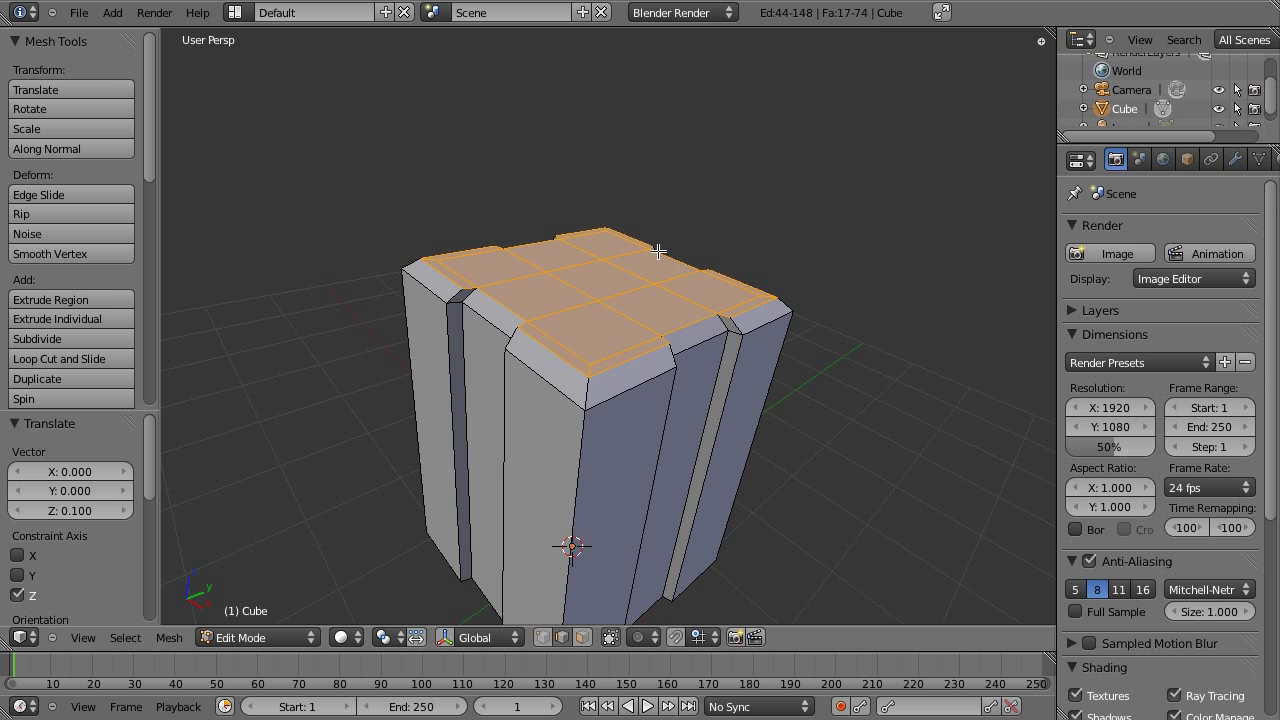
middle_click_drag(647, 246, 618, 352)
scroll(618, 352, "down", 2)
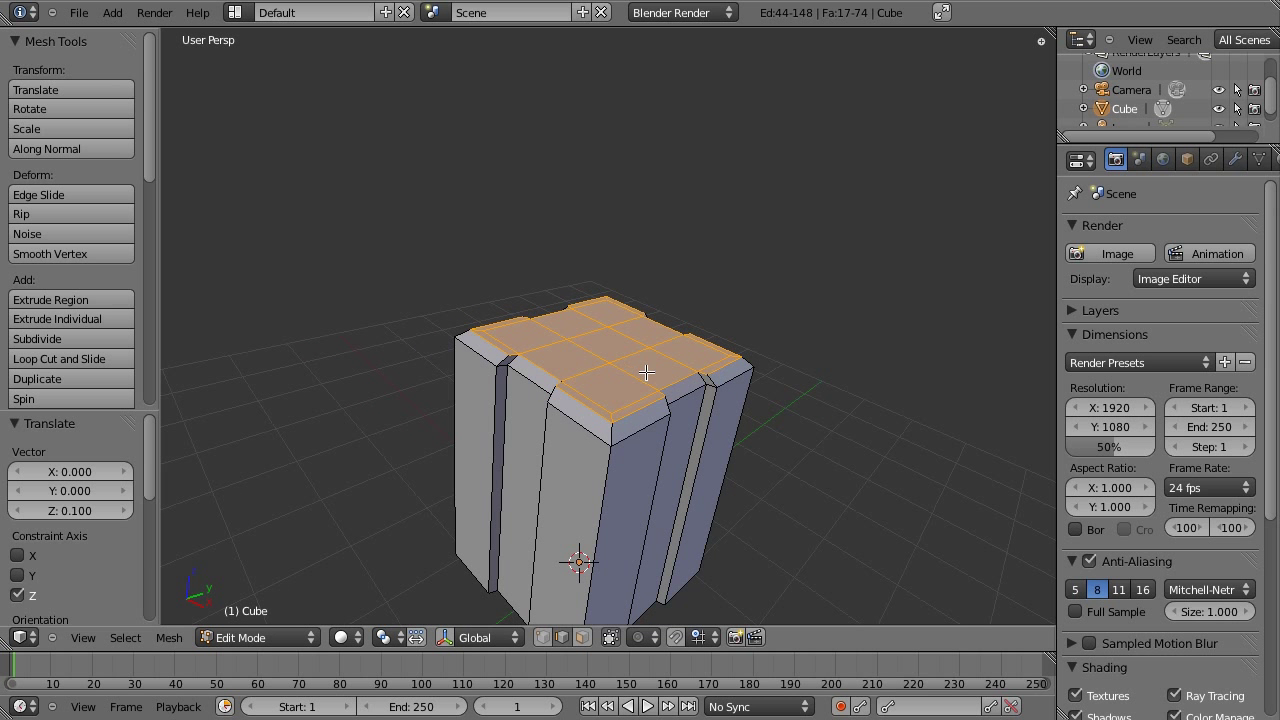
key("e")
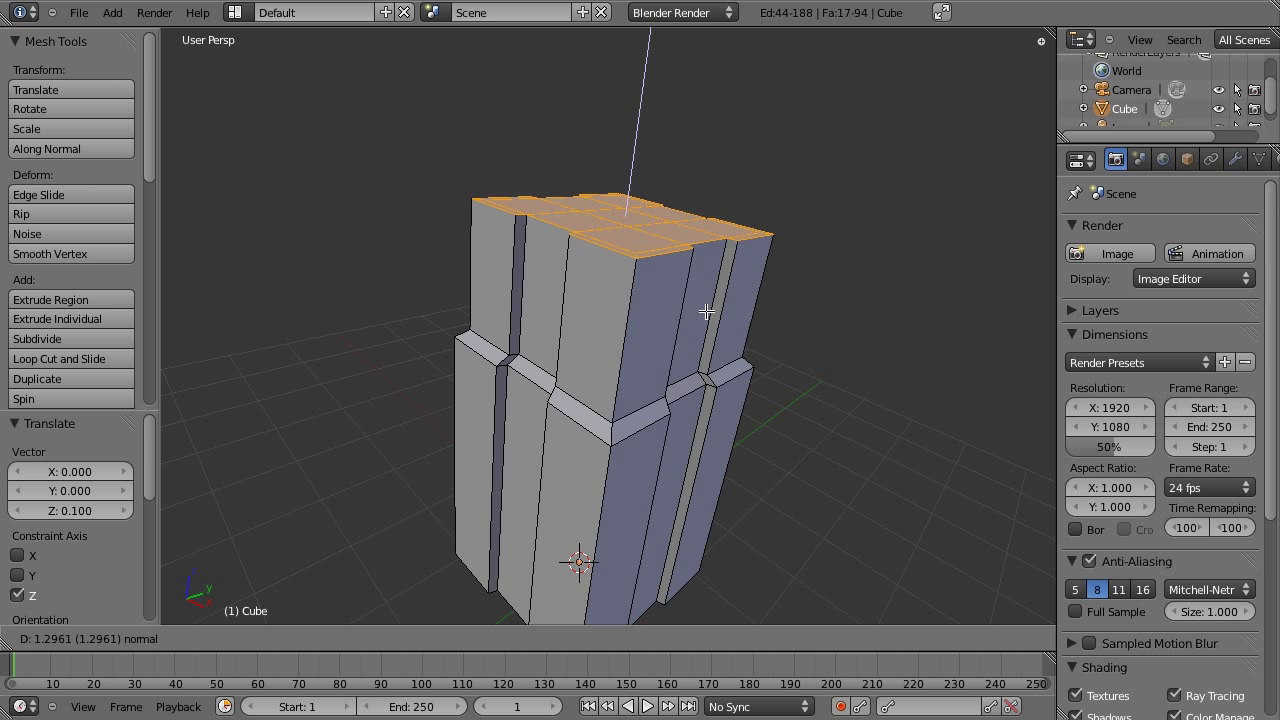
type("2")
key("Return")
scroll(720, 225, "down", 2)
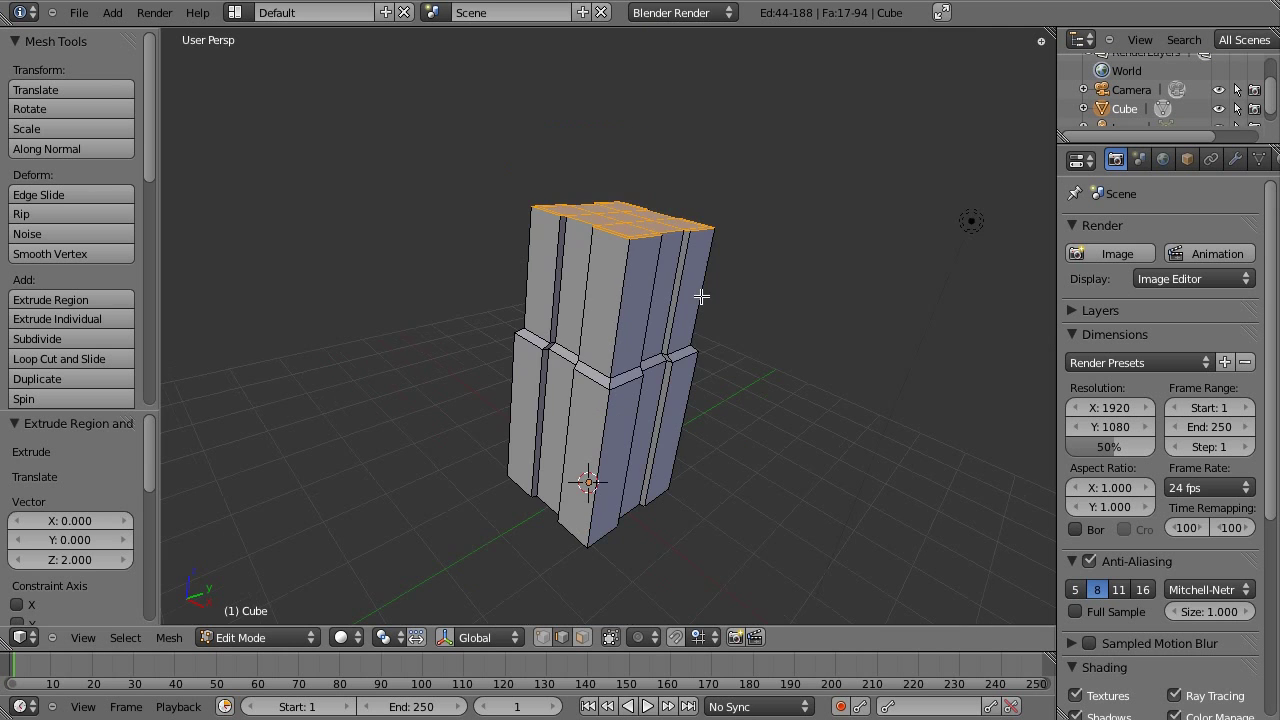
Extrude the second tier's top faces in place and scale them to 0.9 in X and Y, locking Z
middle_click_drag(726, 211, 575, 231)
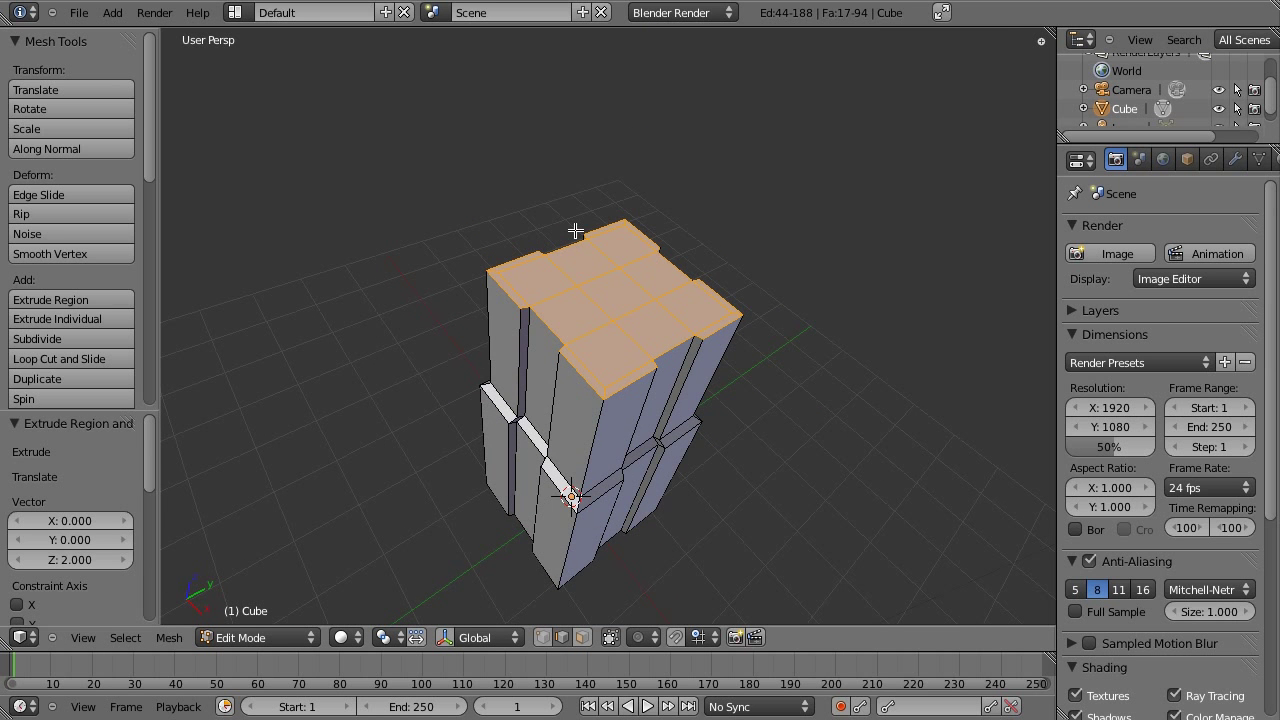
key("i")
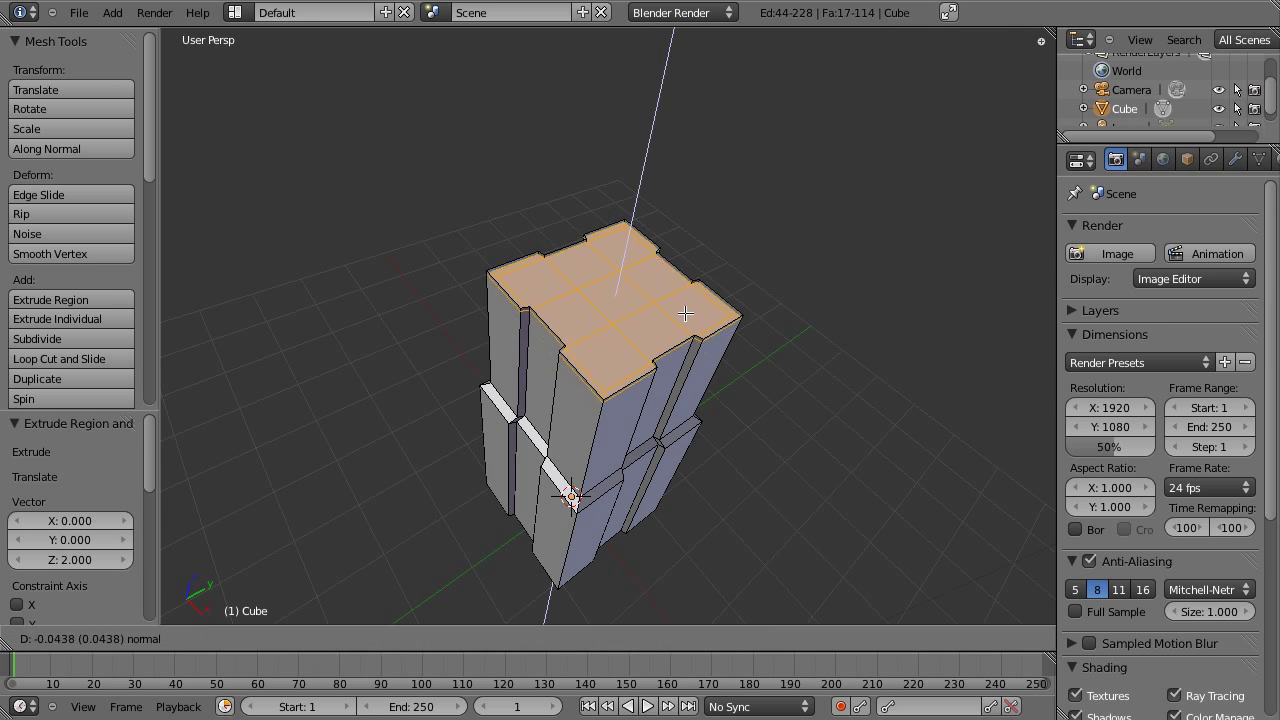
left_click(693, 309)
key("s")
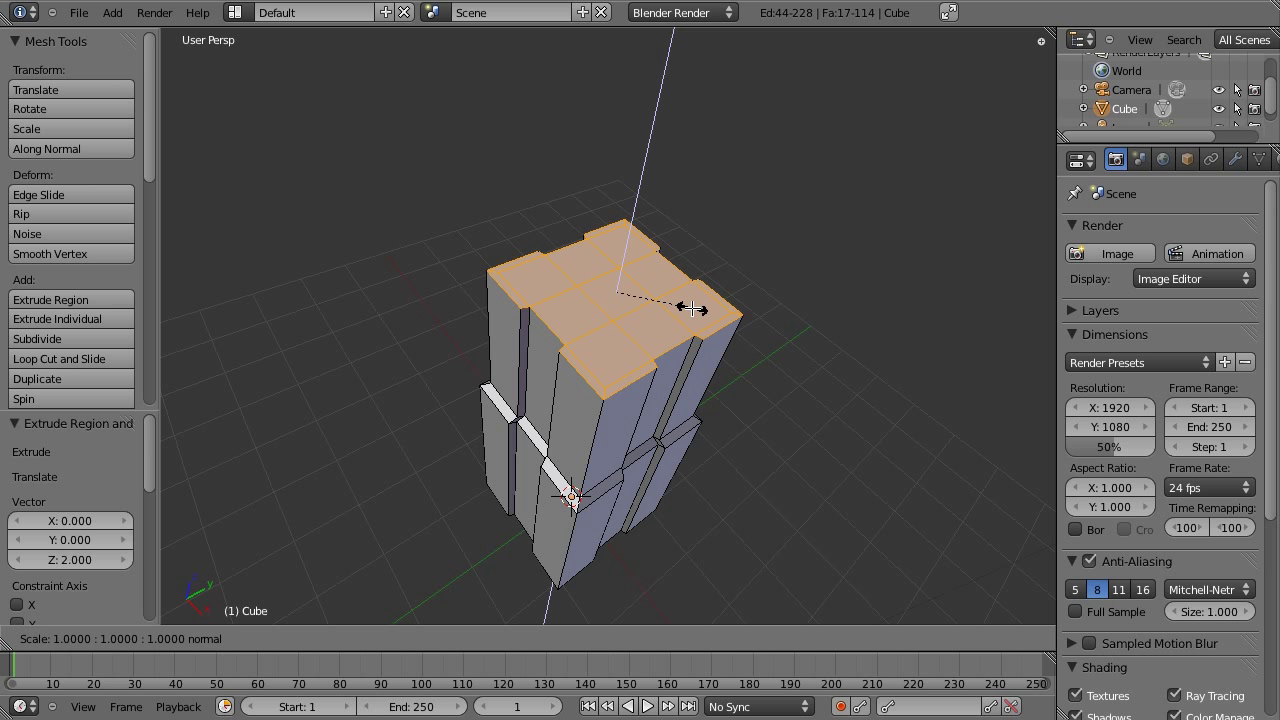
key("z")
key("shift+z")
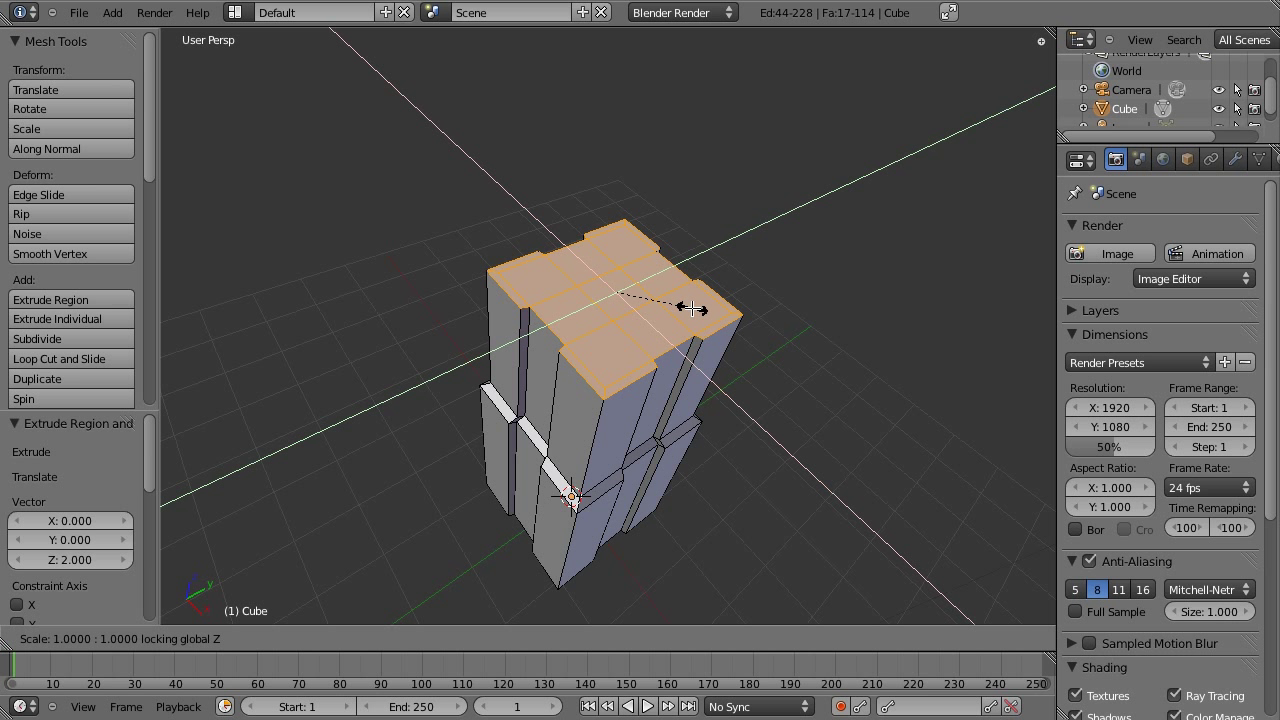
type("0.9")
key("Return")
Raise the second tier's inset top faces 0.1 along the global Z axis to form its bevelled rim
middle_click_drag(648, 423, 664, 374)
type("gx0.1z")
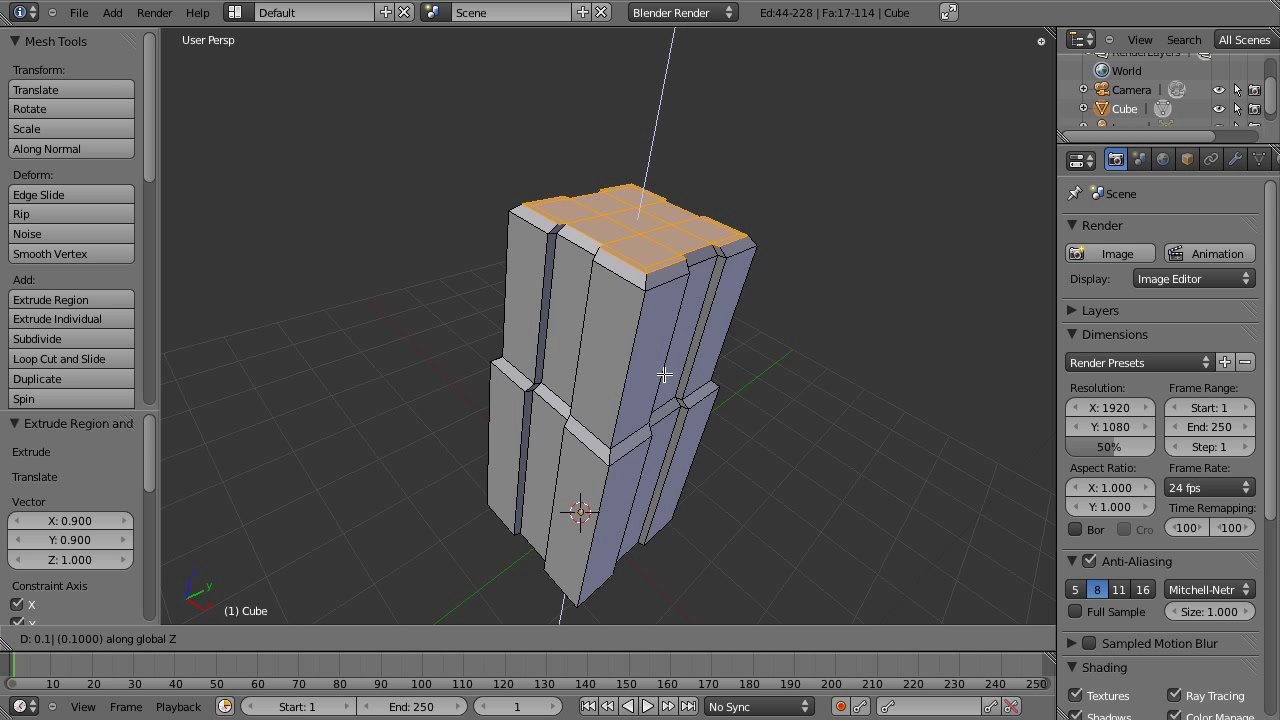
key("Return")
Extrude the top faces above the second rim 1 unit upward as a third tier
middle_click_drag(696, 260, 750, 440)
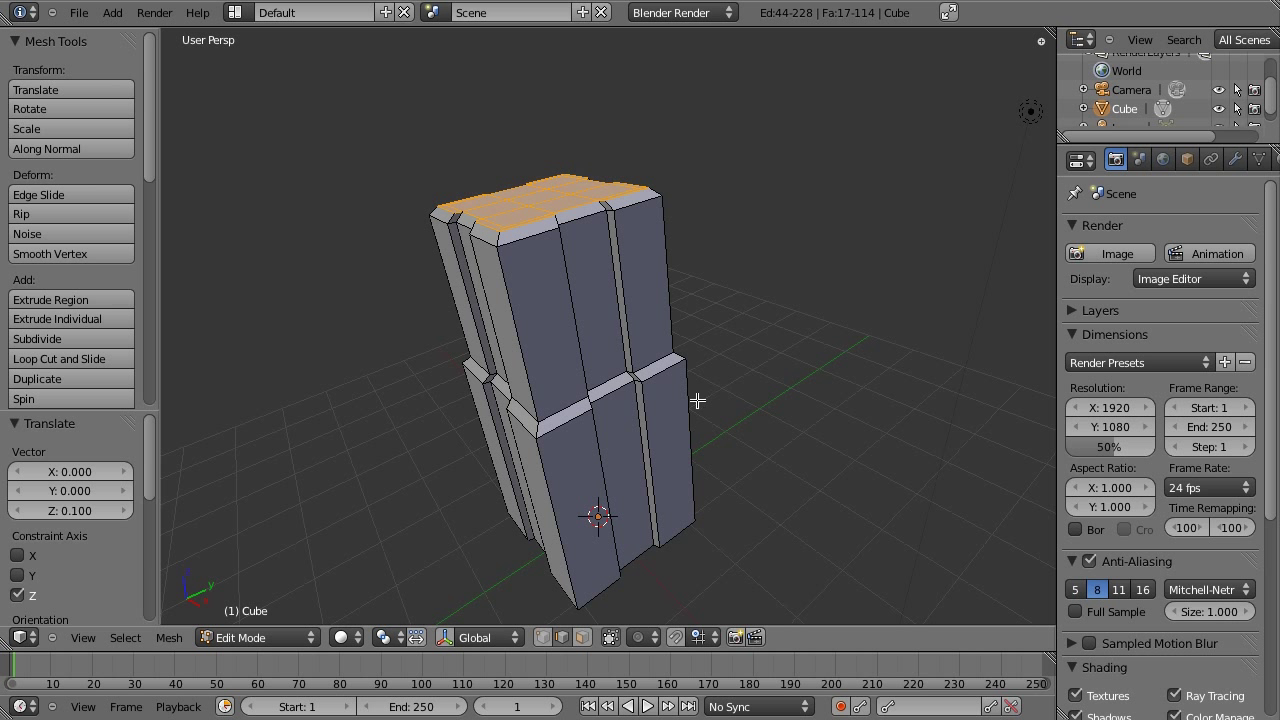
middle_click_drag(654, 460, 695, 475)
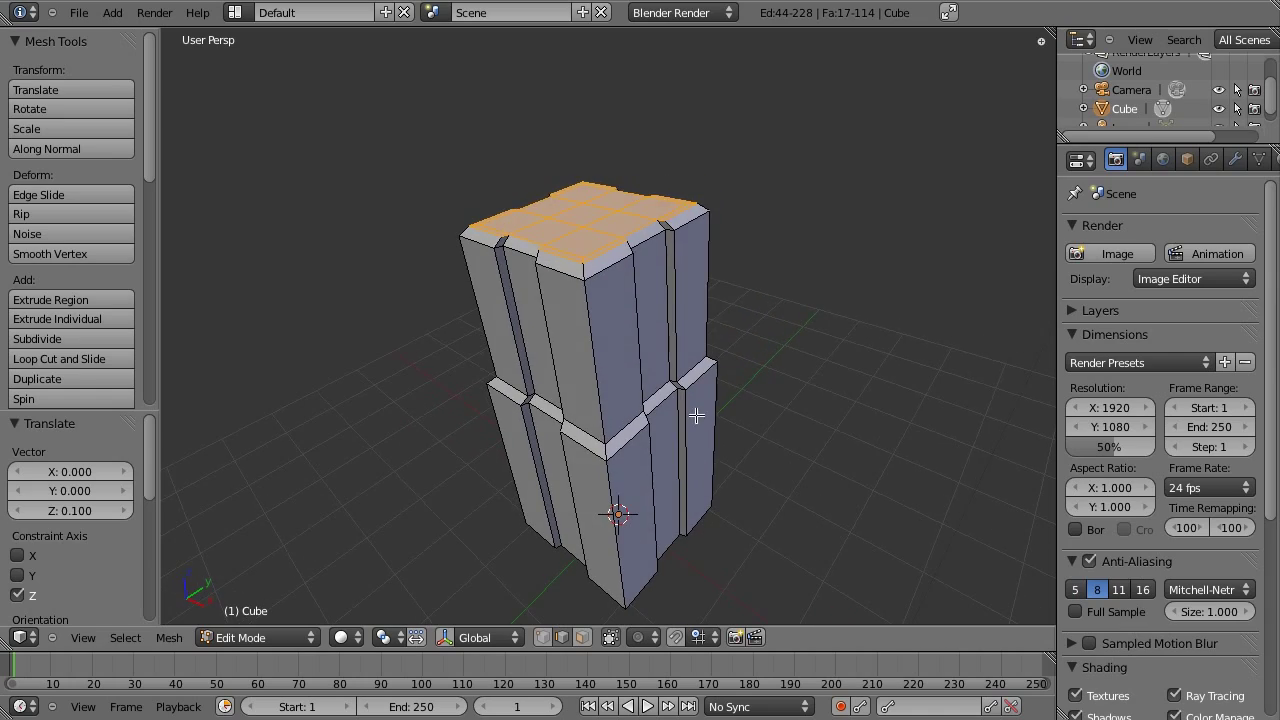
middle_click_drag(694, 417, 888, 422)
middle_click_drag(773, 351, 607, 405)
key("e")
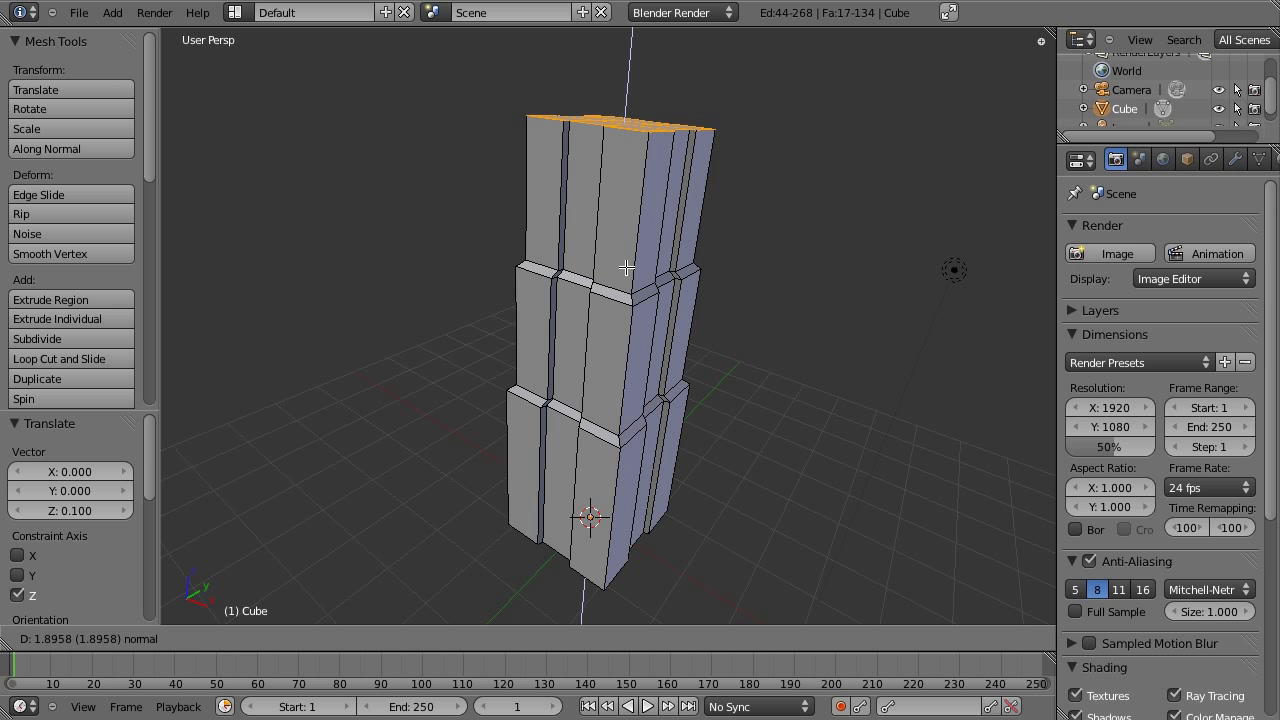
type("1")
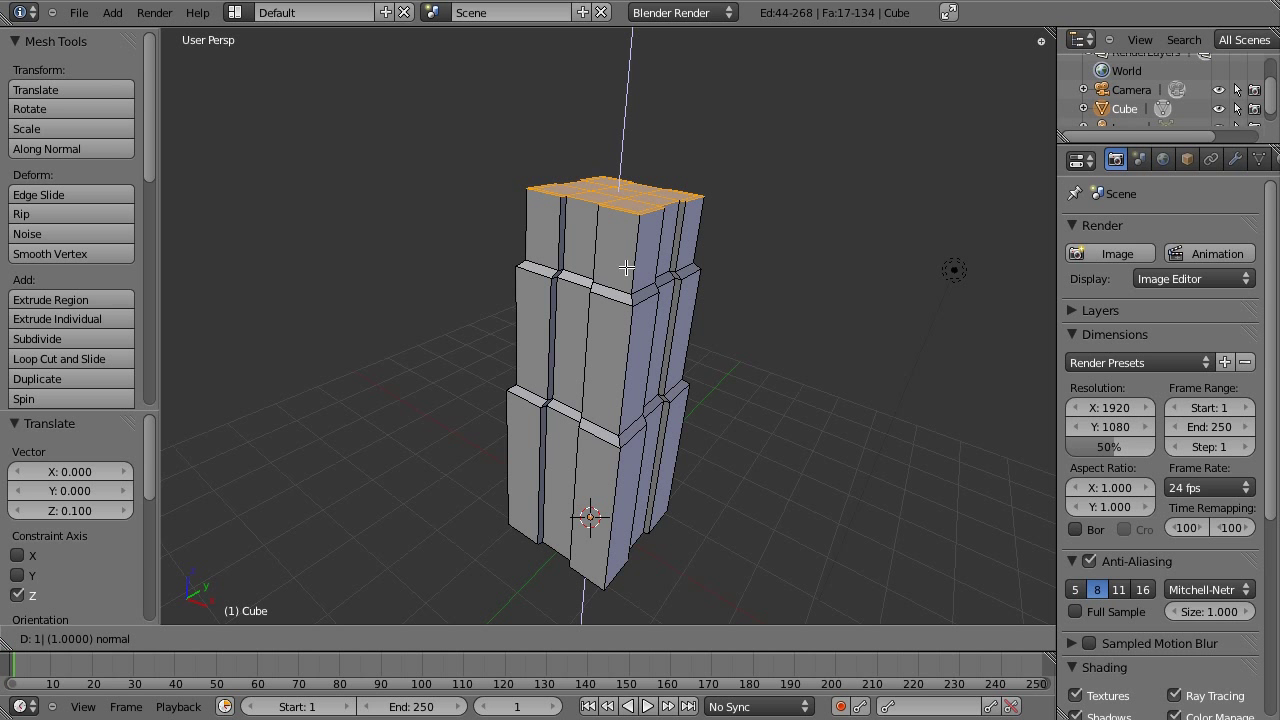
key("Return")
Extrude the third tier's top faces in place and scale them to 0.9 in X and Y, locking Z
key("KP_Decimal")
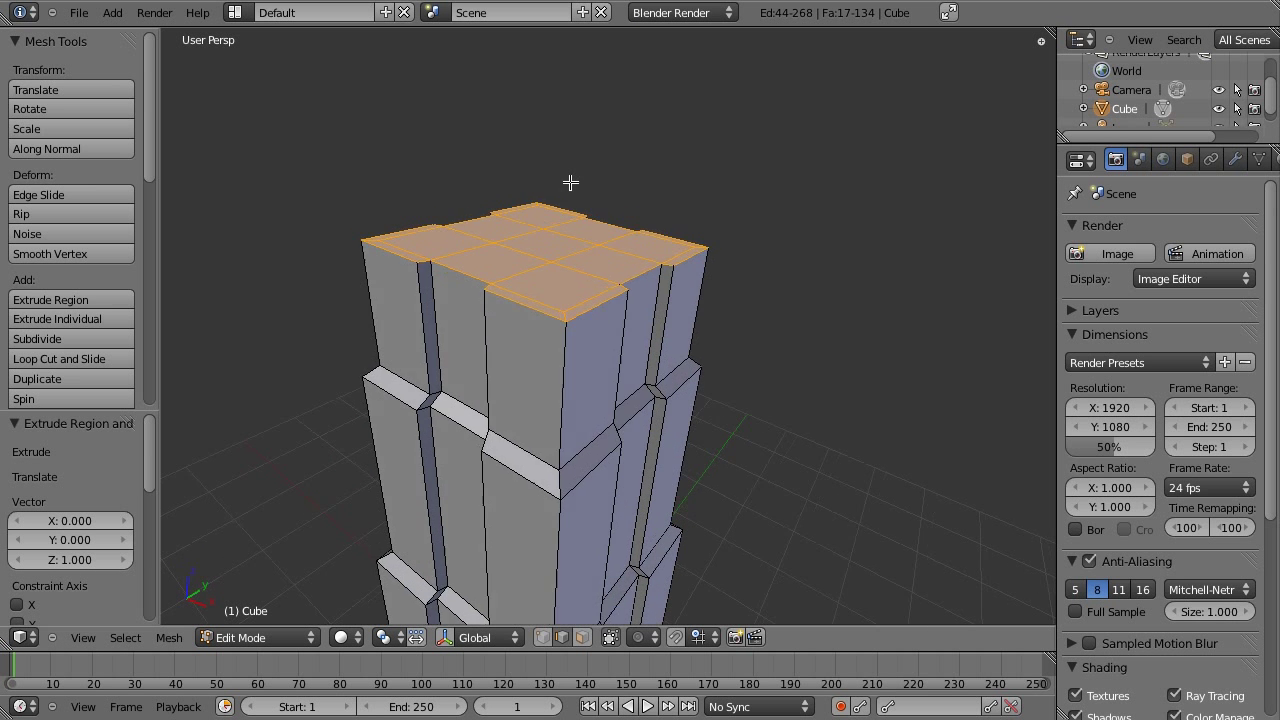
middle_click_drag(567, 195, 566, 226)
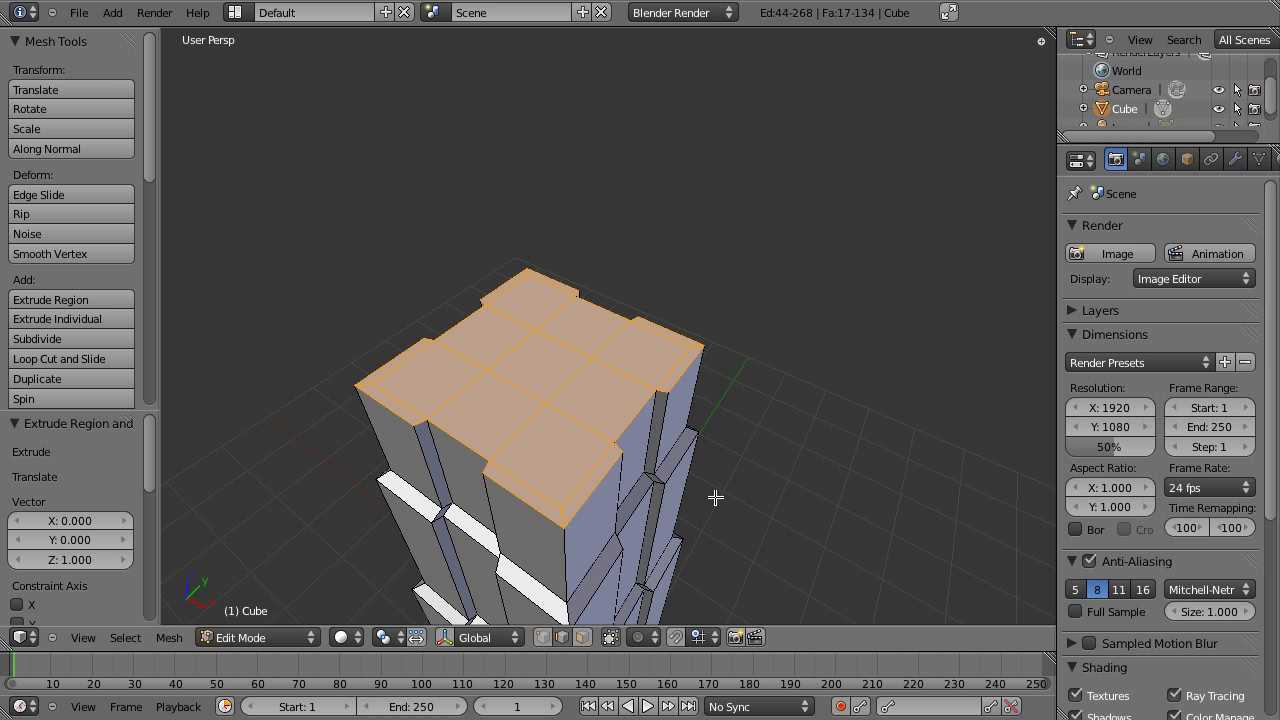
key("e")
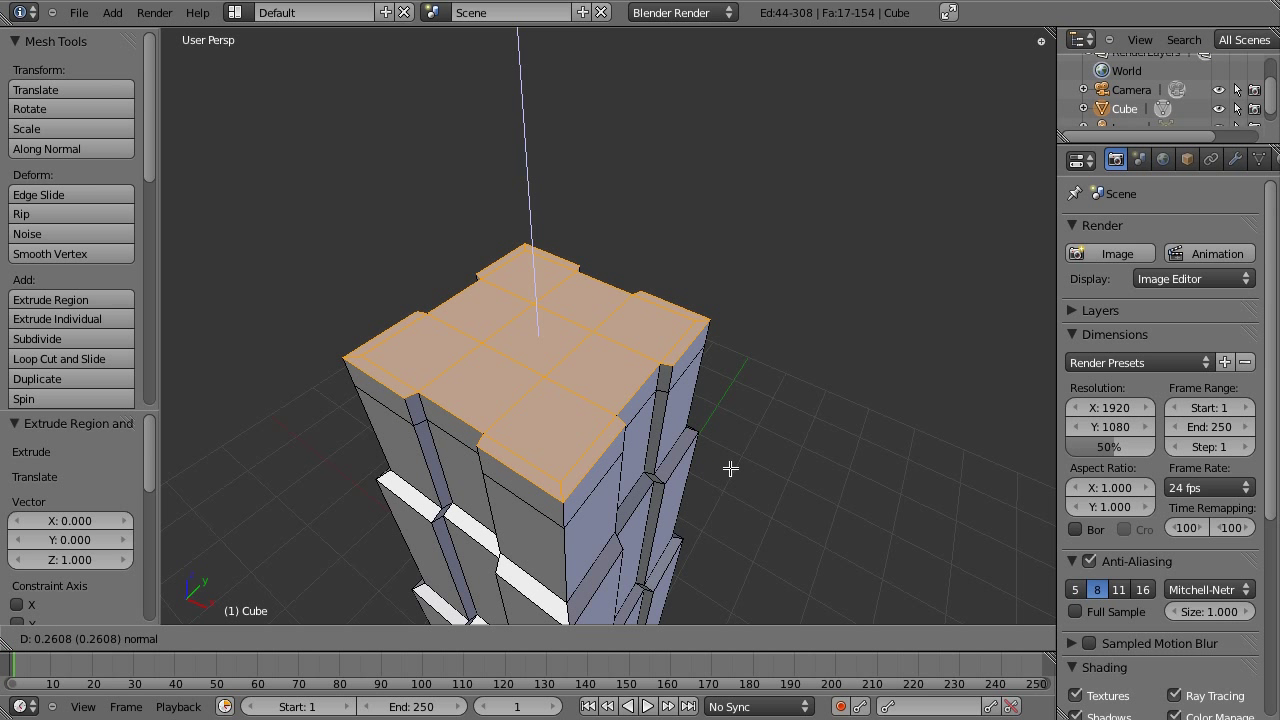
key("s")
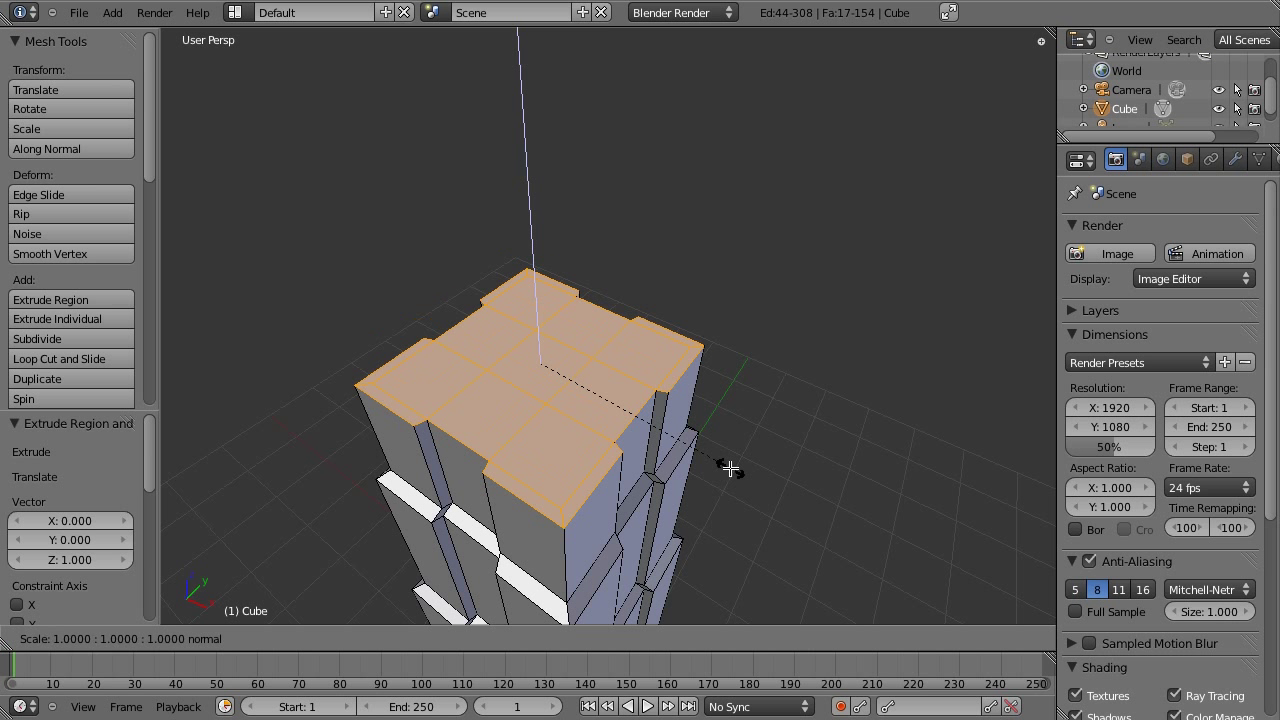
key("shift+z")
key("shift+z")
type("0.9| : 0.9| locking global Z")
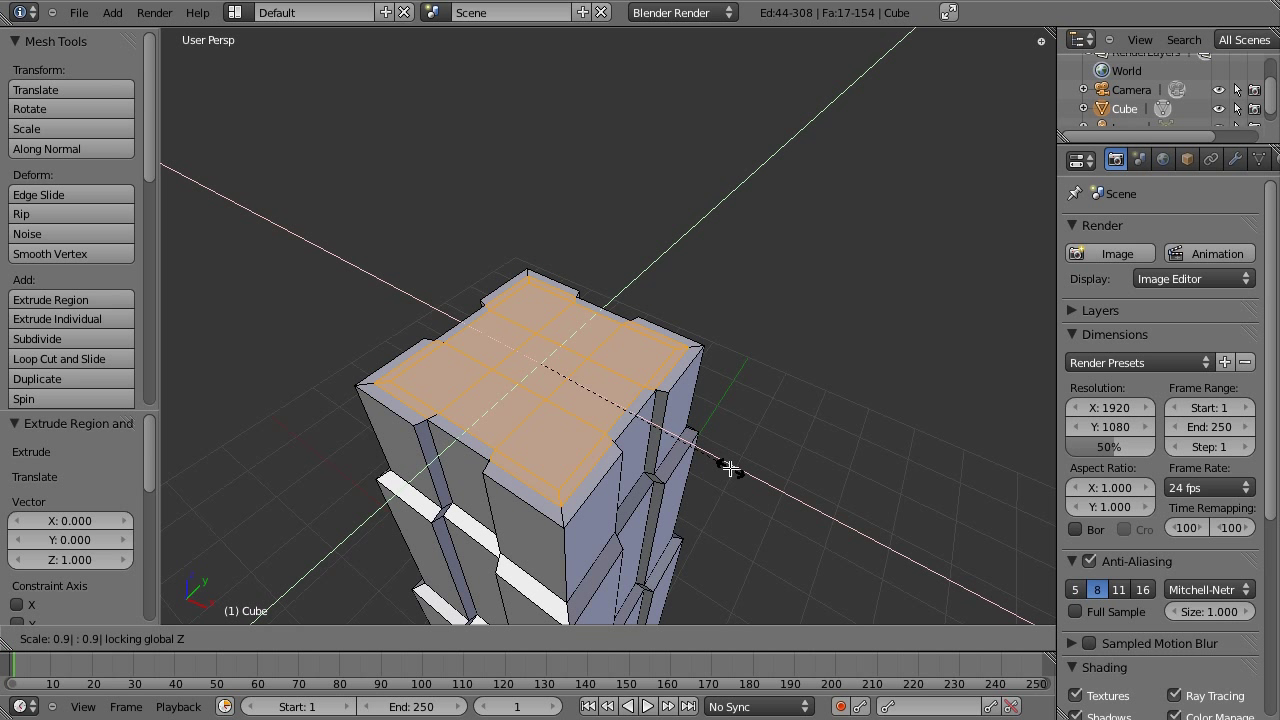
key("Return")
Raise the third tier's inset top faces 0.1 along the global Z axis to form its bevelled rim
type("g")
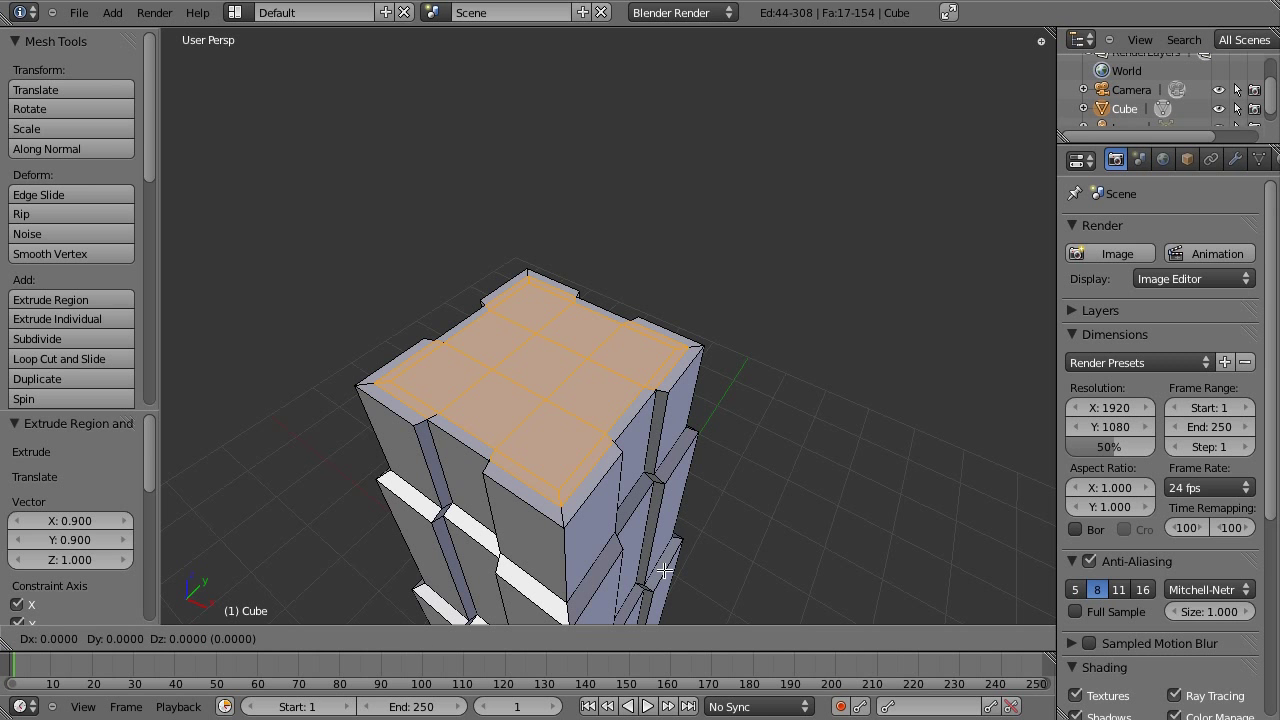
type("z0.1")
key("Return")
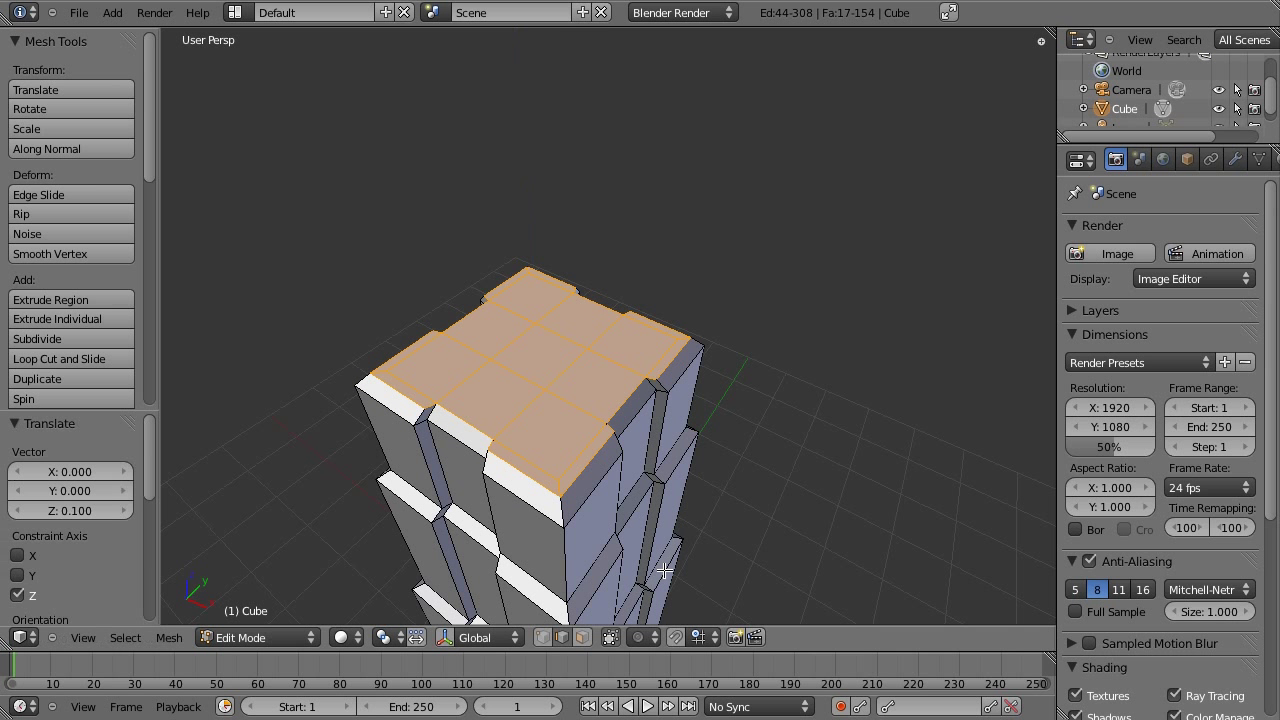
Extrude the top faces above the third rim 1 unit upward as the base for the roof
middle_click_drag(680, 505, 565, 400)
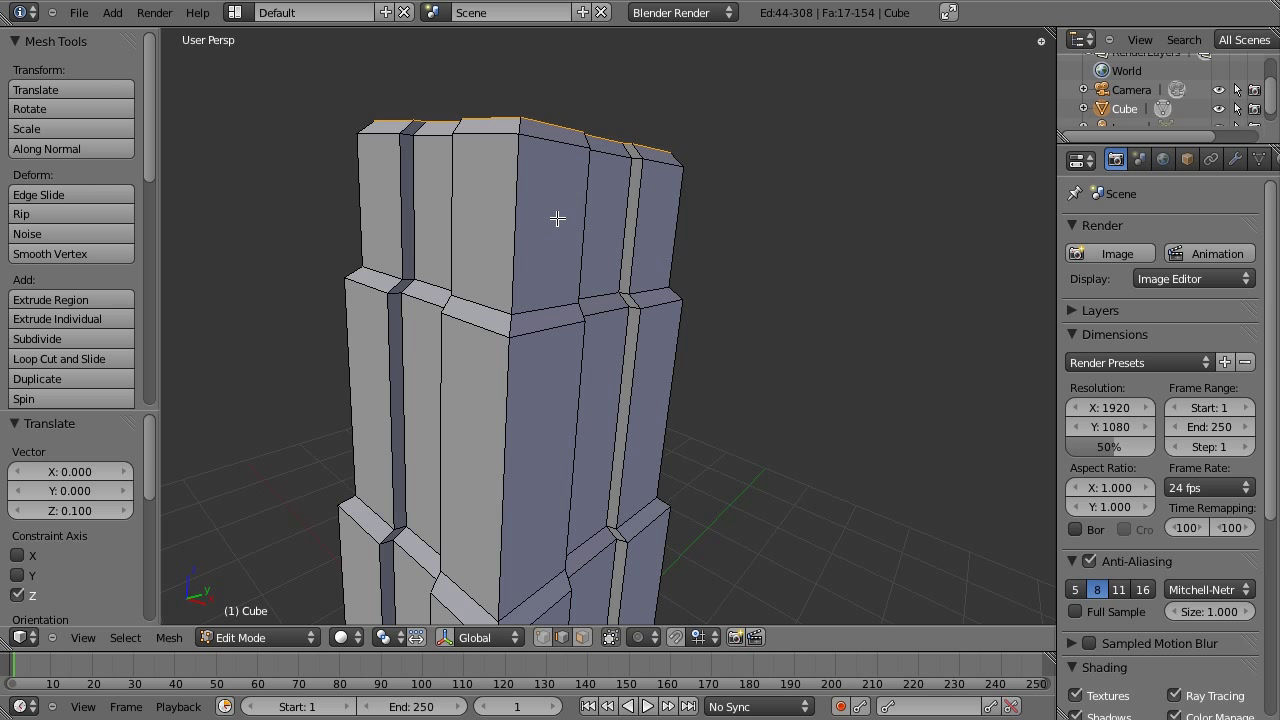
scroll(557, 218, "down", 8)
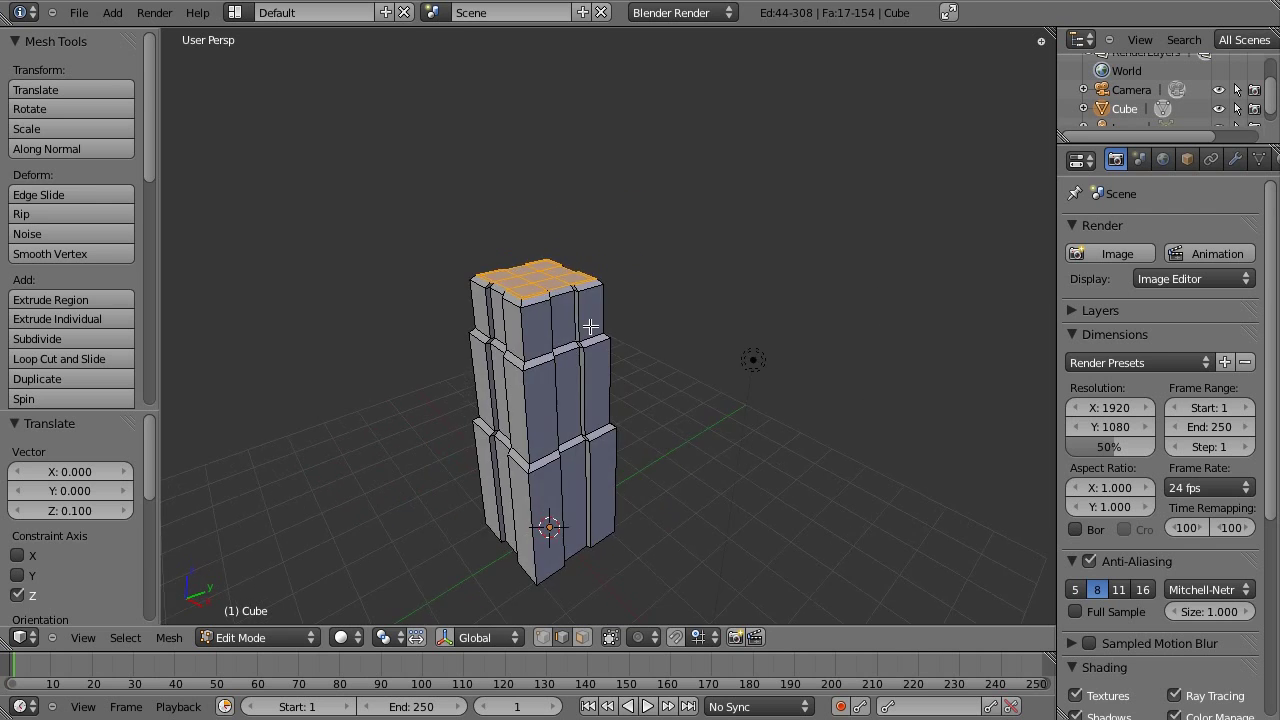
middle_click_drag(522, 324, 709, 449)
scroll(687, 402, "up", 2)
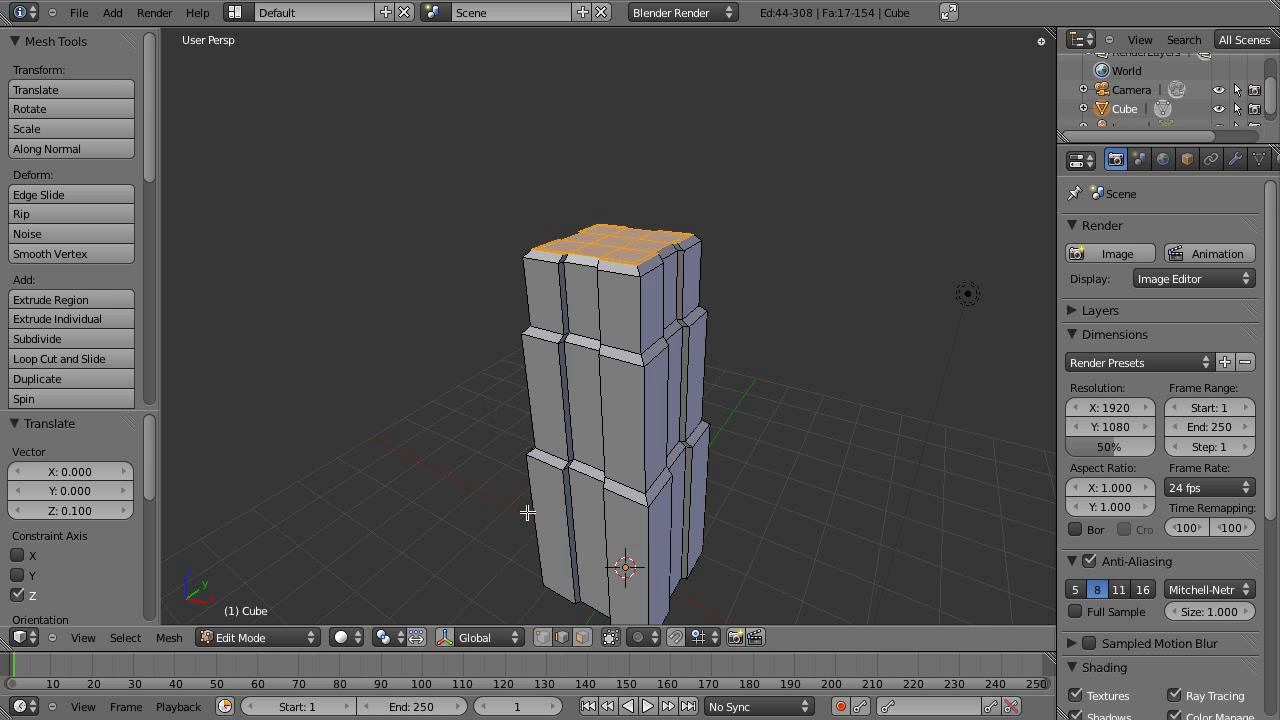
key("e")
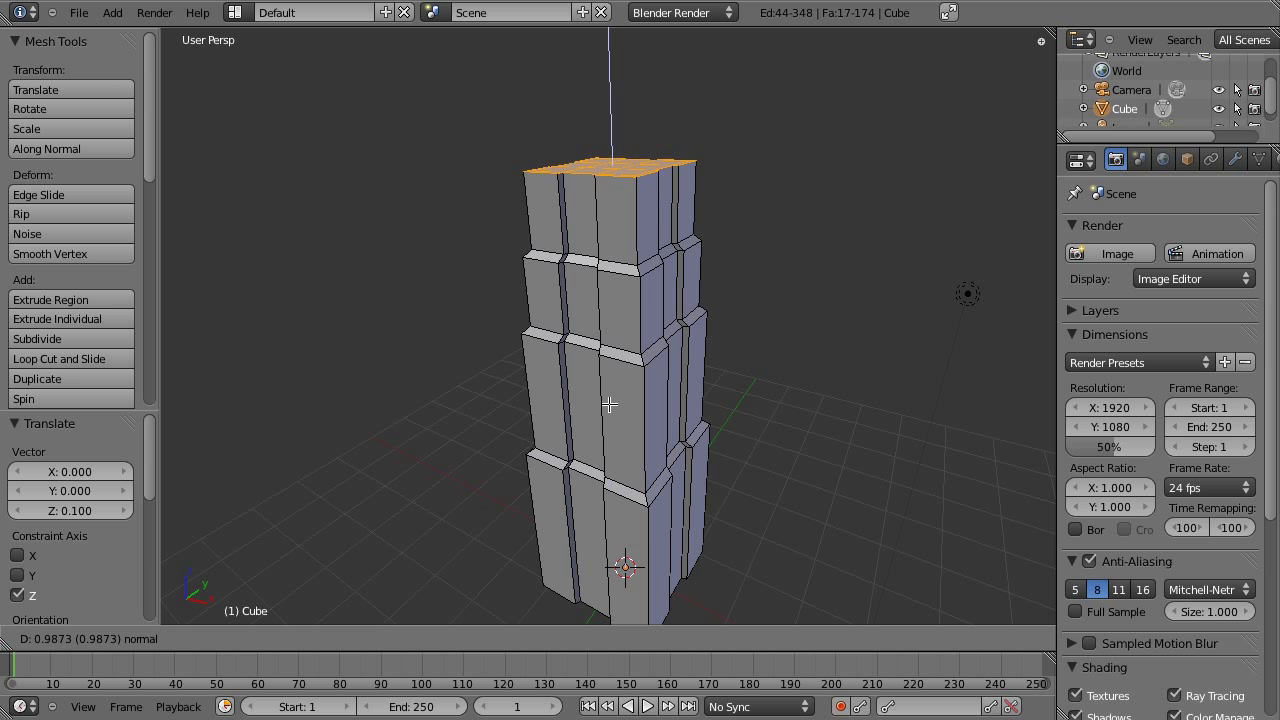
type("1|(1.0000")
key("Return")
Scale the topmost faces uniformly to about 0.167 to taper the last section into a pointed roof
middle_click_drag(771, 243, 533, 317)
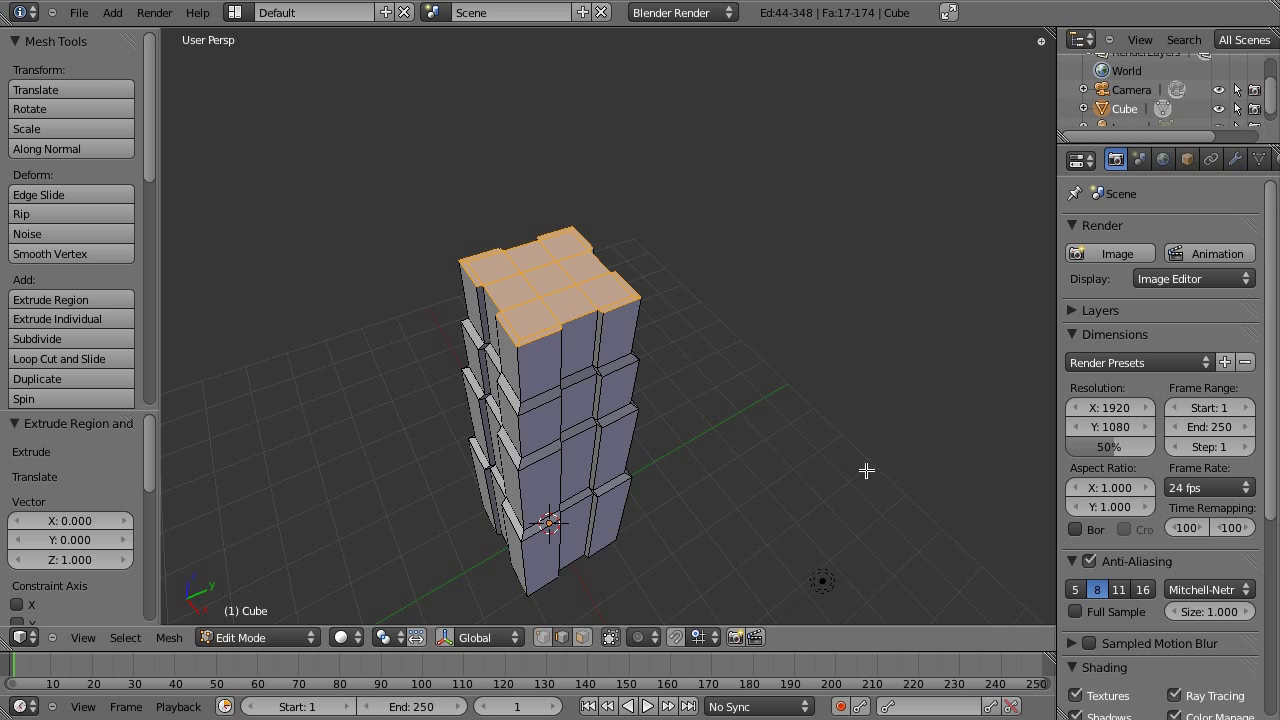
key("s")
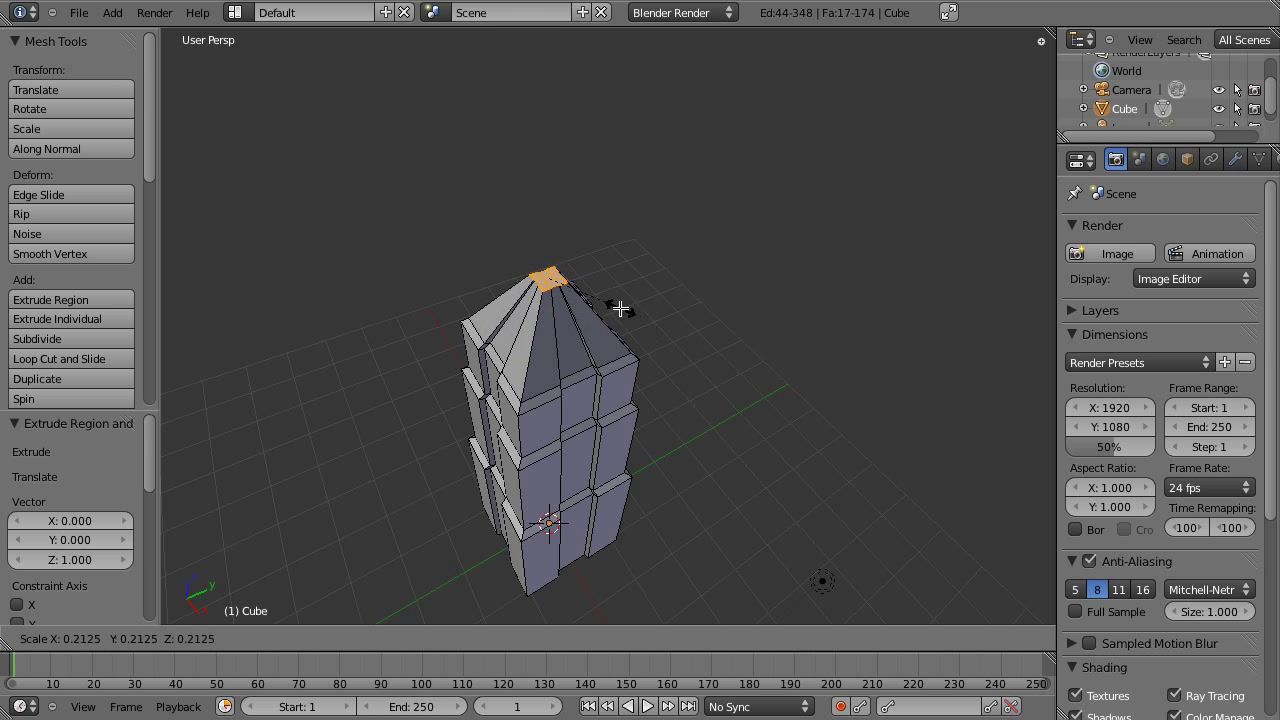
left_click(606, 298)
Switch the tower to Object Mode and inspect its tiers and roof from several sides
mouse_move(606, 300)
middle_mouse_down()
mouse_move(605, 331)
mouse_move(663, 289)
mouse_move(615, 319)
middle_mouse_up()
scroll(607, 306, "down", 2)
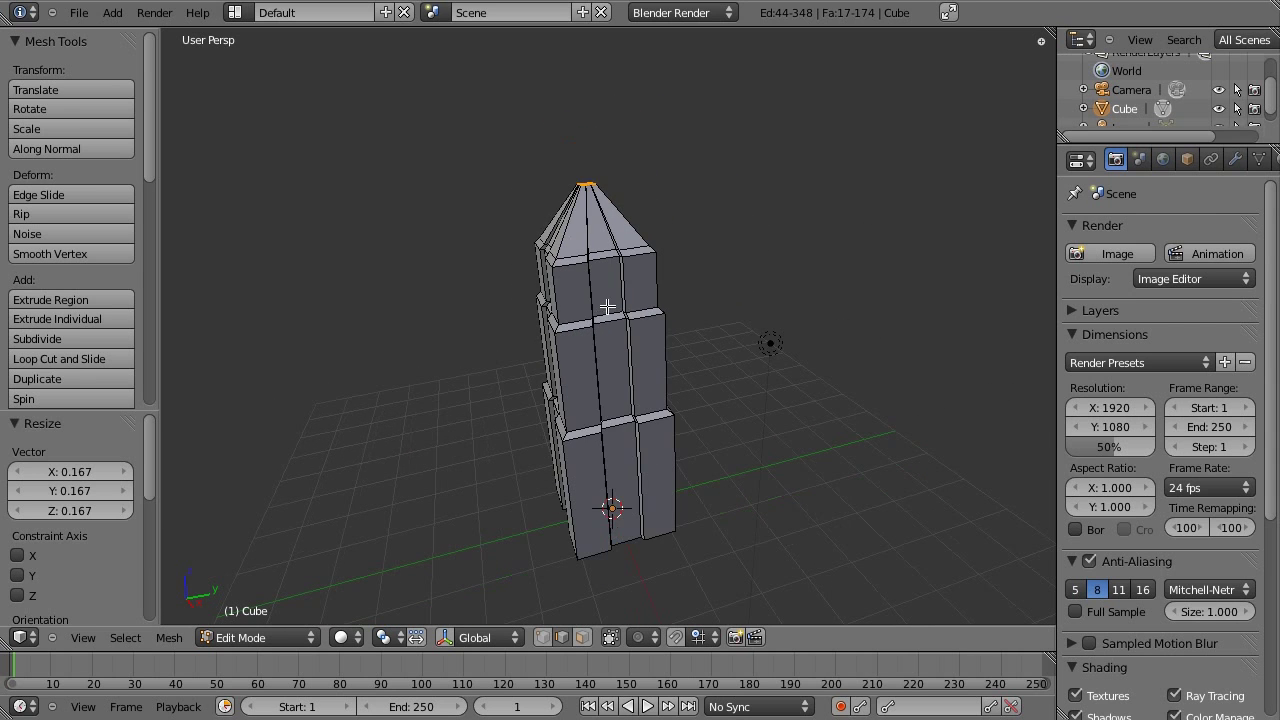
mouse_move(721, 418)
middle_mouse_down()
mouse_move(737, 400)
mouse_move(717, 404)
middle_mouse_up()
key("Tab")
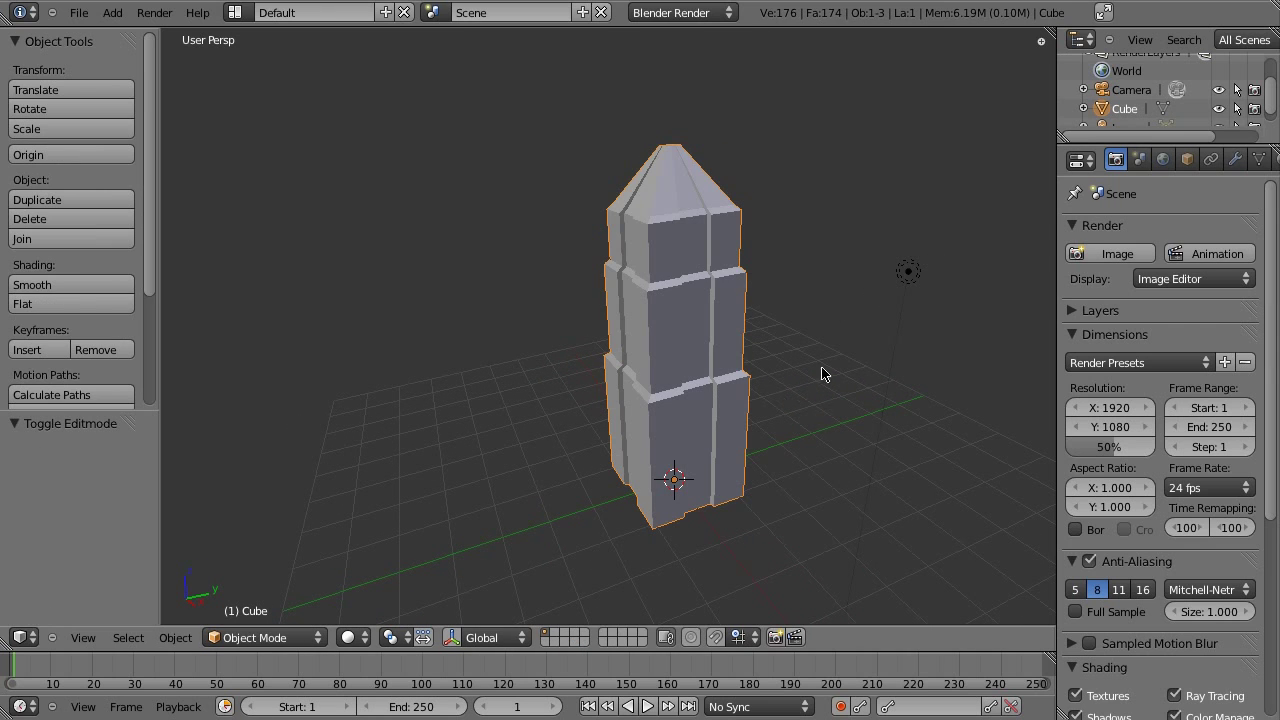
middle_click_drag(857, 418, 714, 457)
middle_click_drag(855, 380, 689, 291)
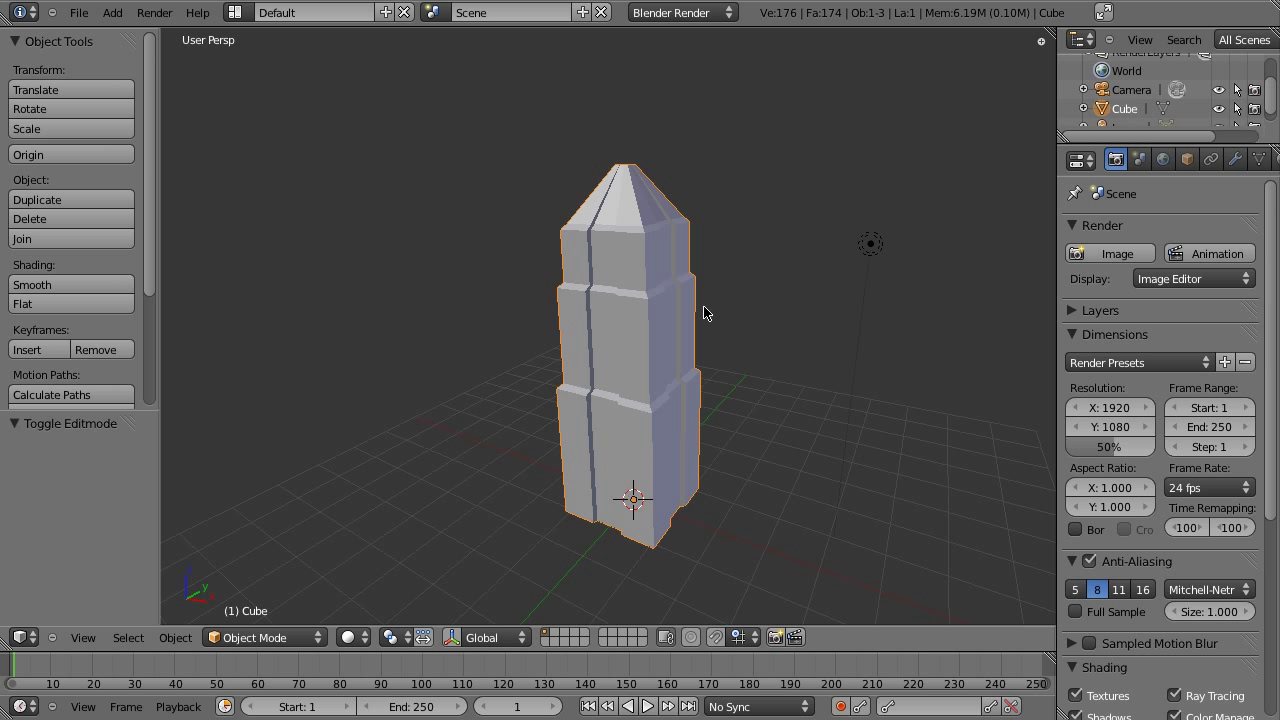